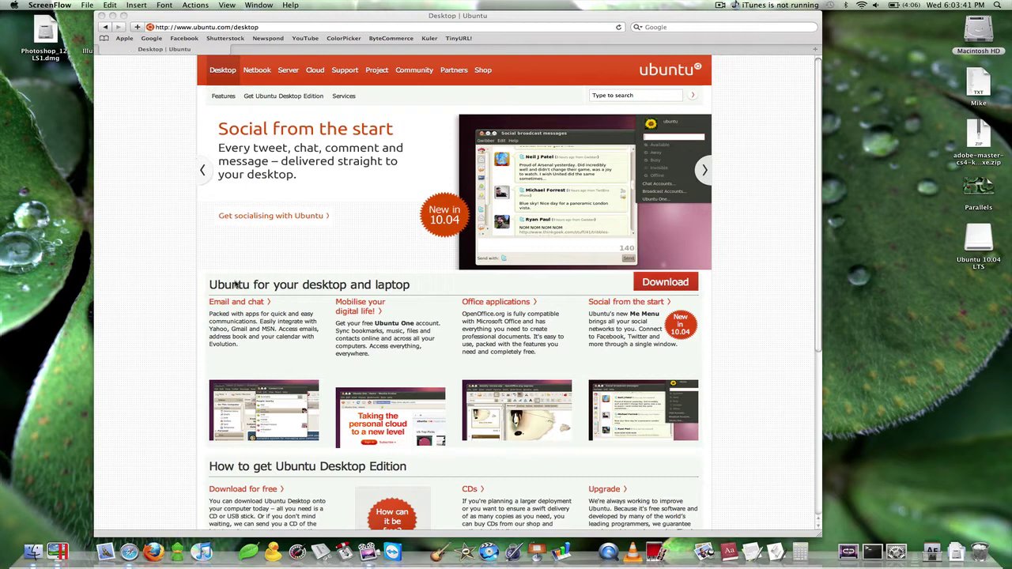
- Bring Safari to the front and hide it with Cmd+H to reveal Parallels
left_click(165, 170)
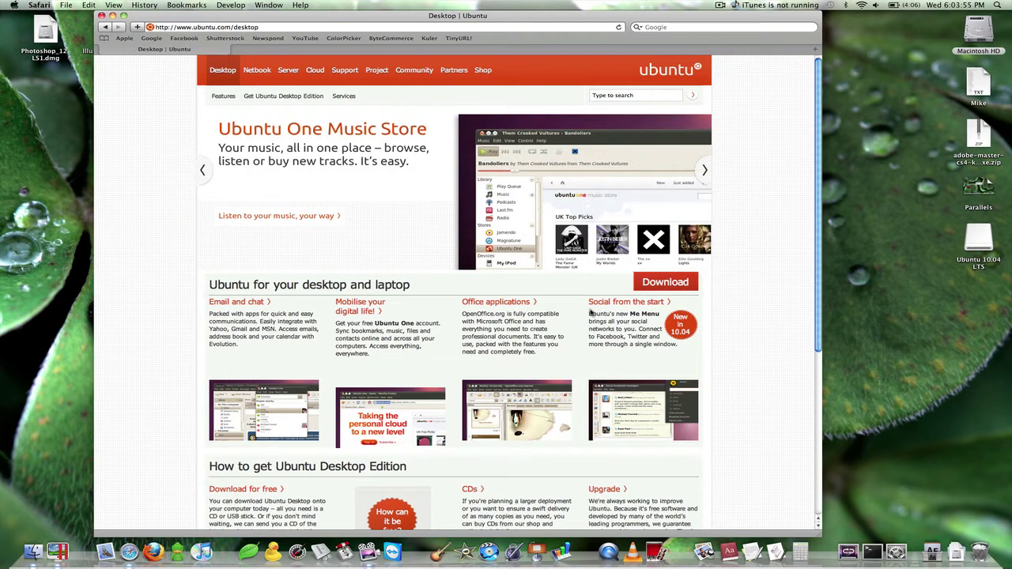
key("super+h")
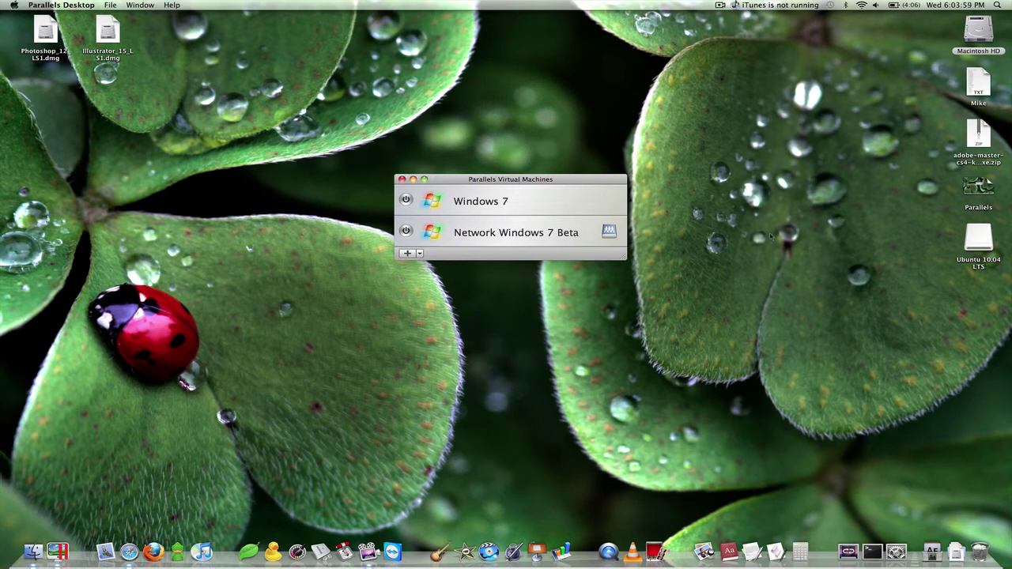
- Eject the Ubuntu 10.04 LTS disk by dragging it to the Trash
left_click(973, 237)
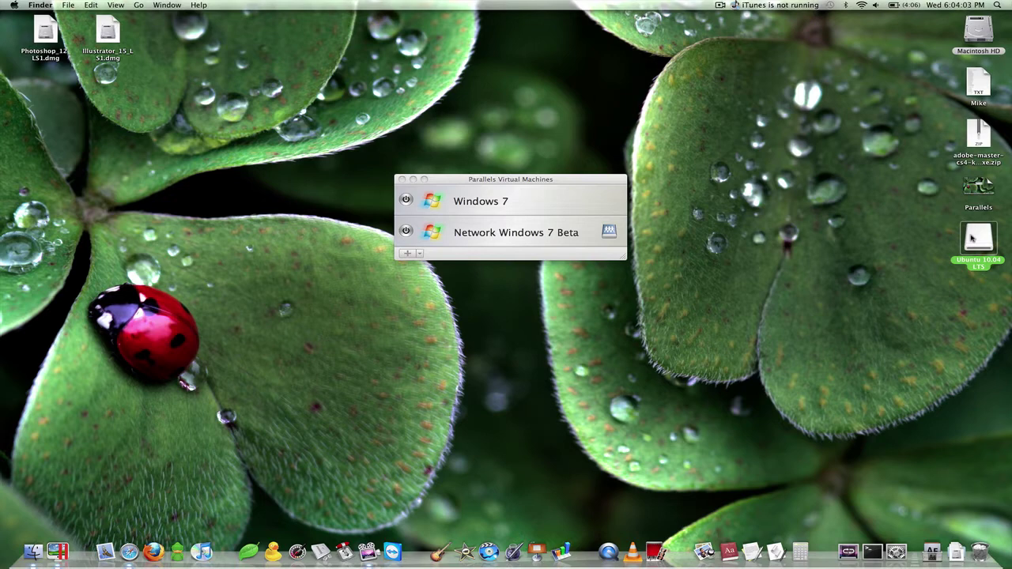
double_click(974, 236)
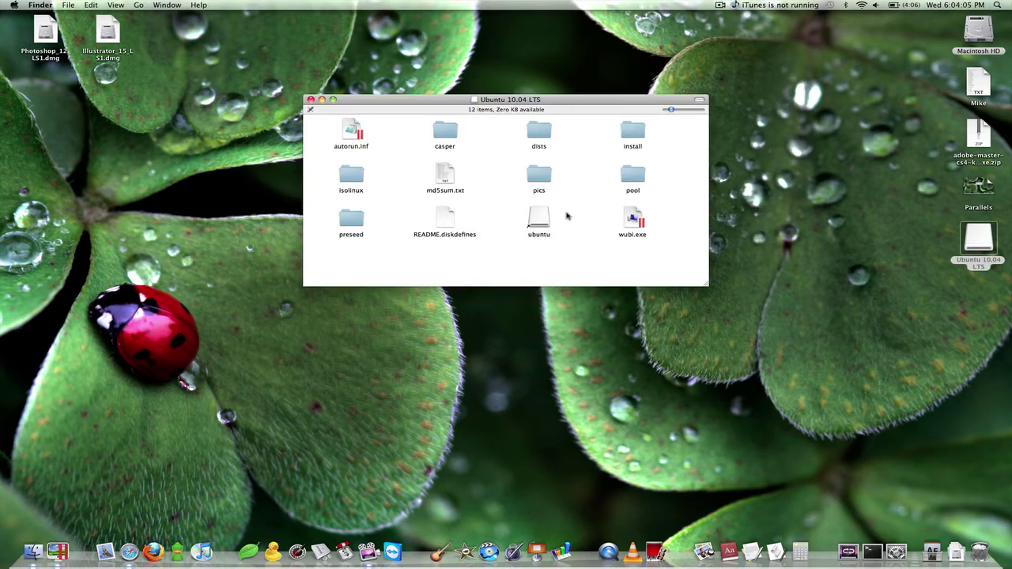
left_click(311, 100)
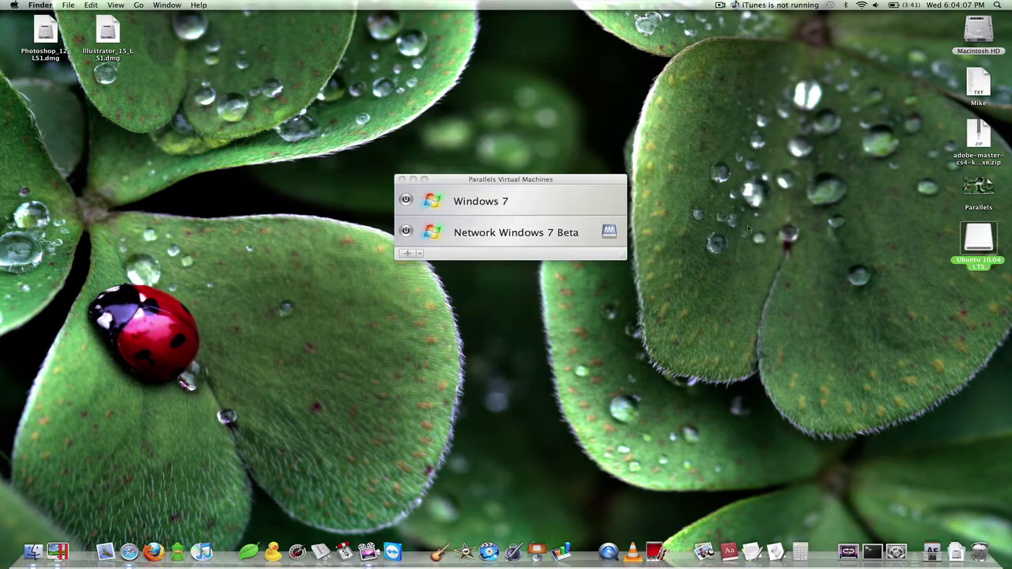
left_click_drag(980, 244, 979, 551)
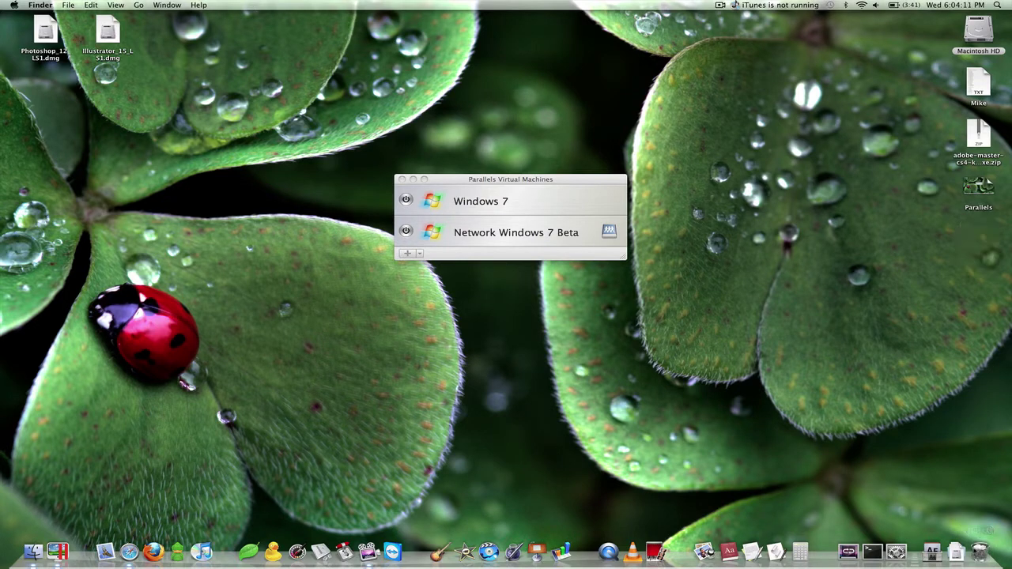
left_click(957, 549)
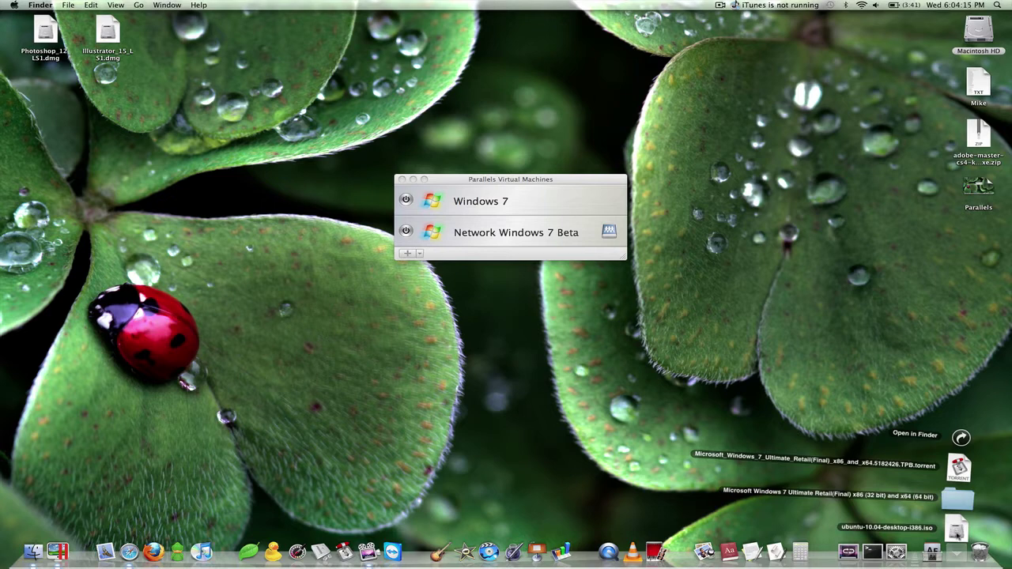
left_click(957, 553)
- Open the Parallels folder under Macintosh HD › Documents in a Finder window
left_click(978, 29)
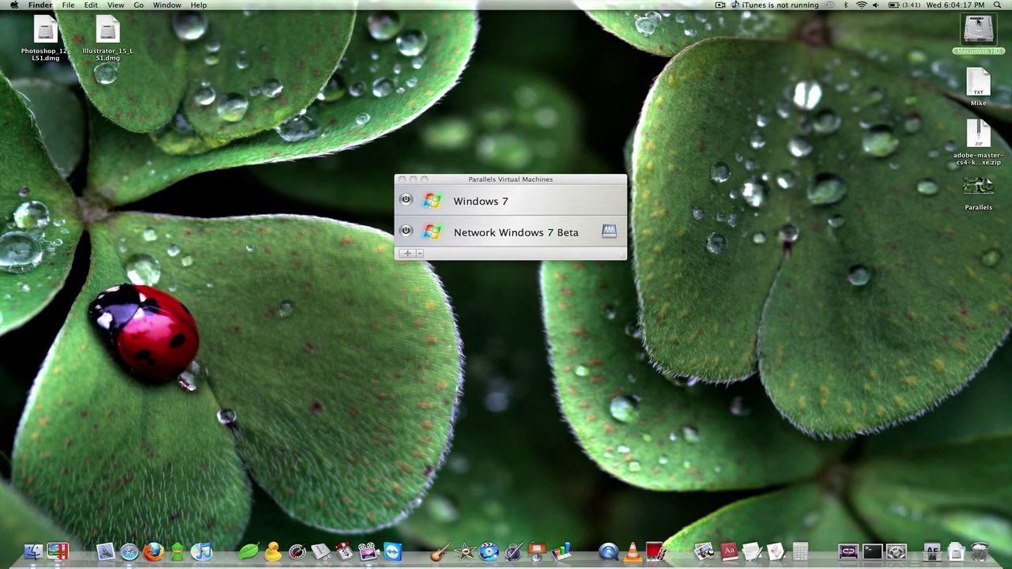
double_click(979, 28)
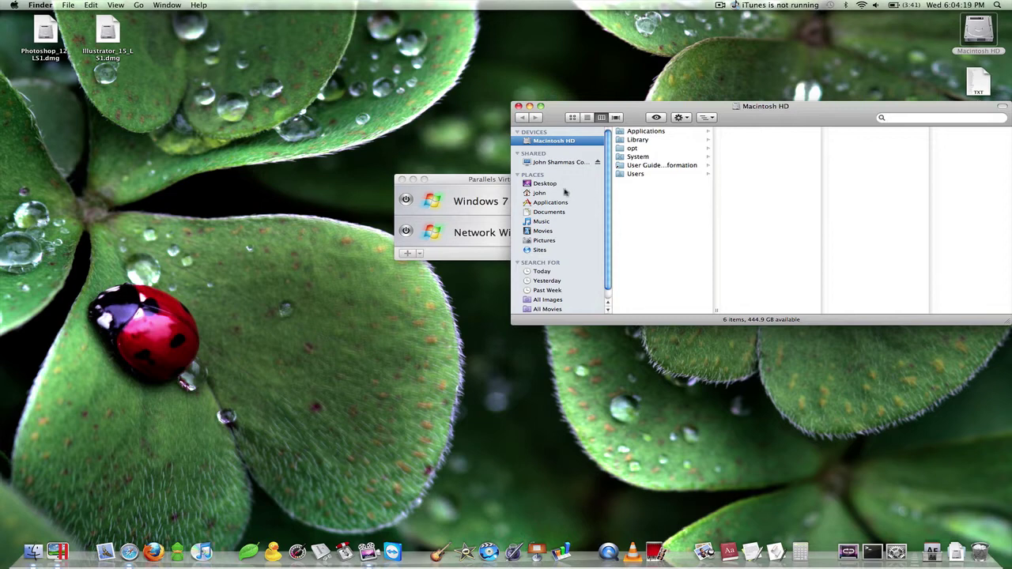
left_click(547, 203)
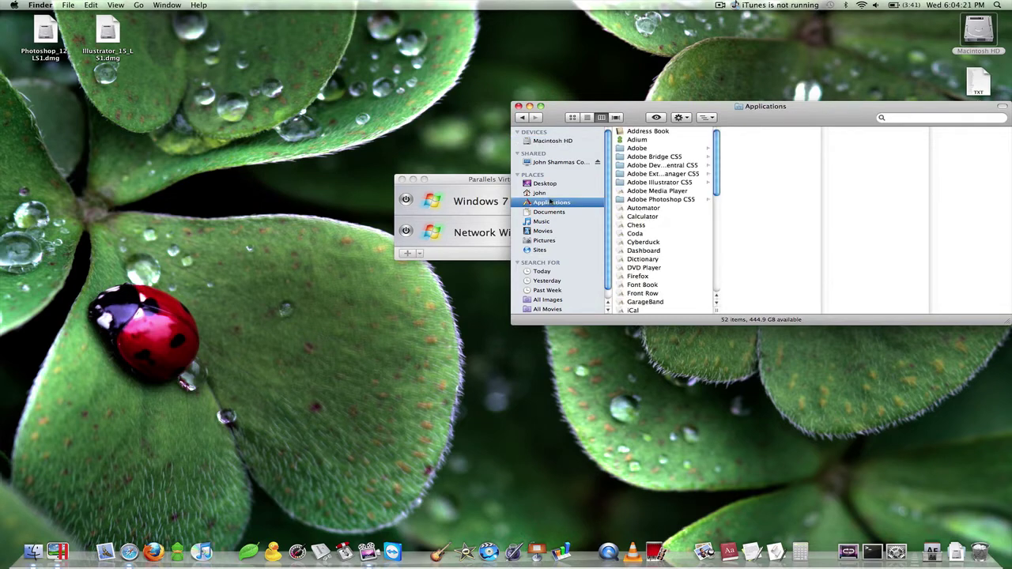
left_click(551, 214)
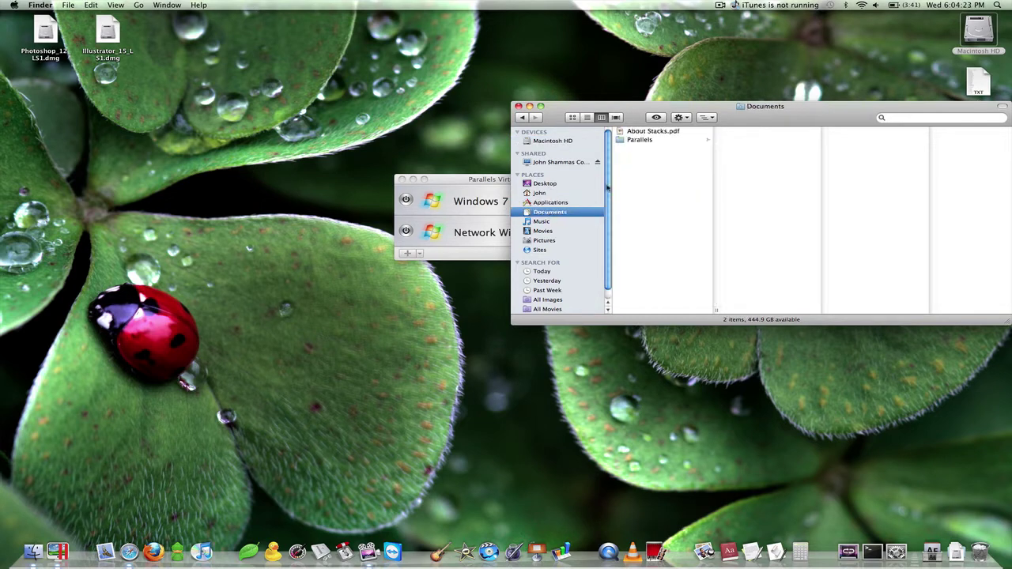
left_click(639, 139)
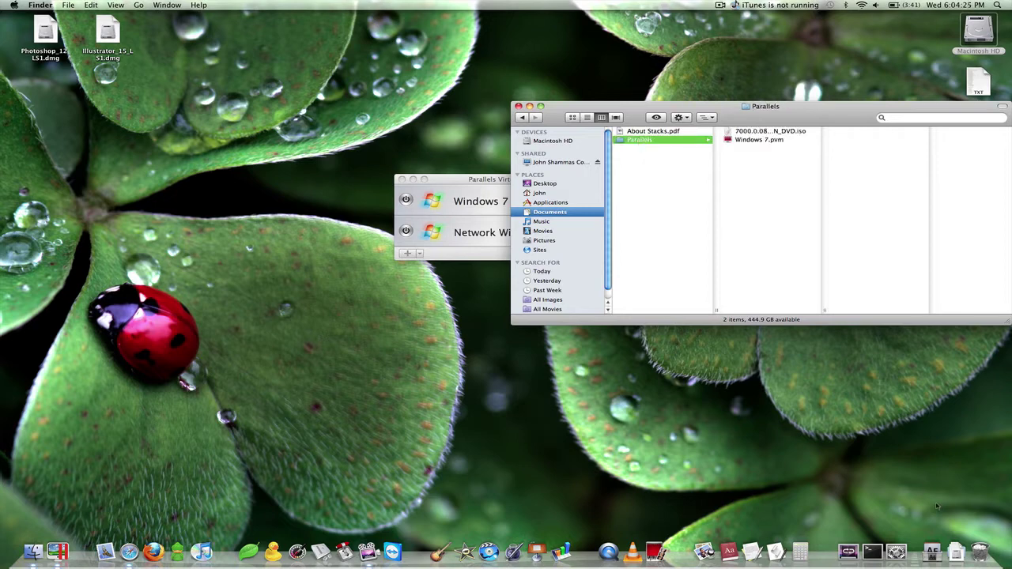
- Move ubuntu-10.04-desktop-i386.iso from Downloads into the Documents › Parallels folder
left_click(955, 552)
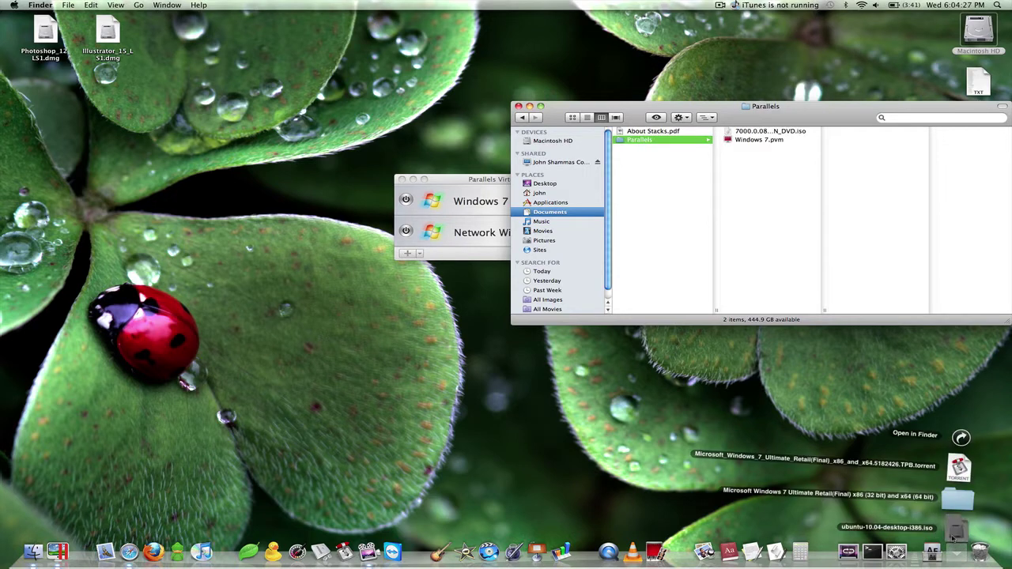
left_click(956, 524)
left_click_drag(921, 438, 790, 193)
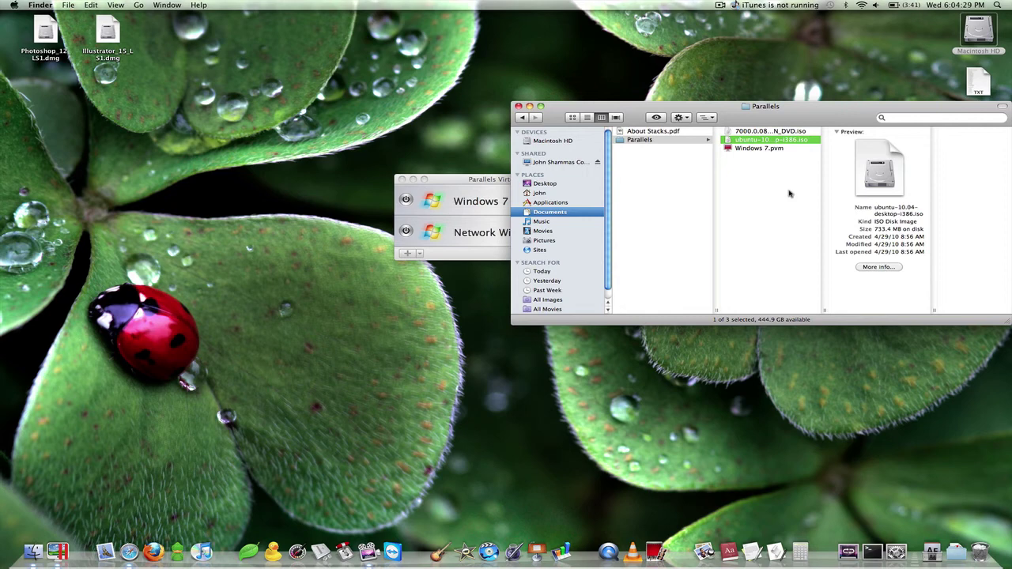
left_click(790, 193)
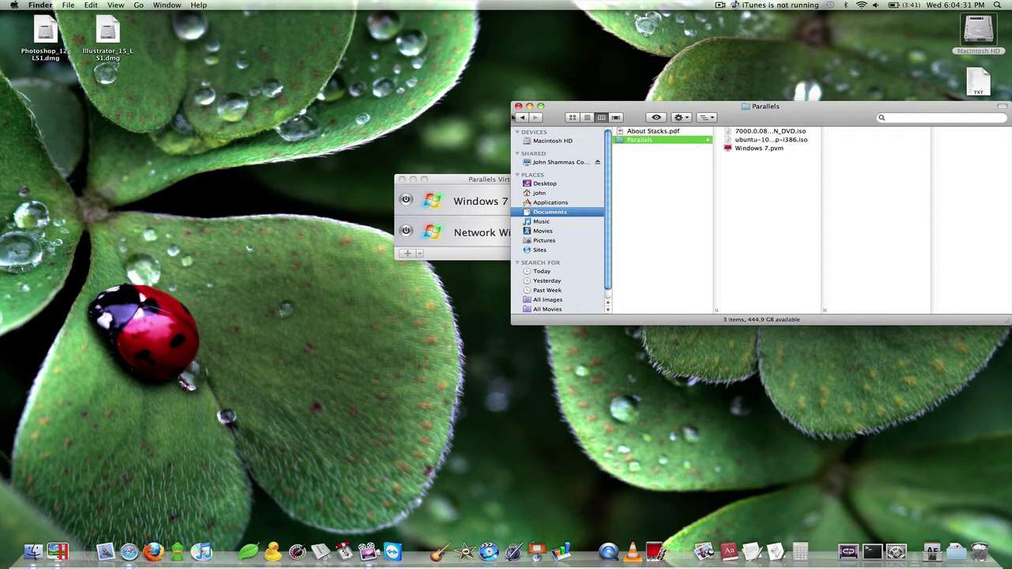
- Close the Parallels folder window and start a new virtual machine in Parallels Desktop
left_click(518, 106)
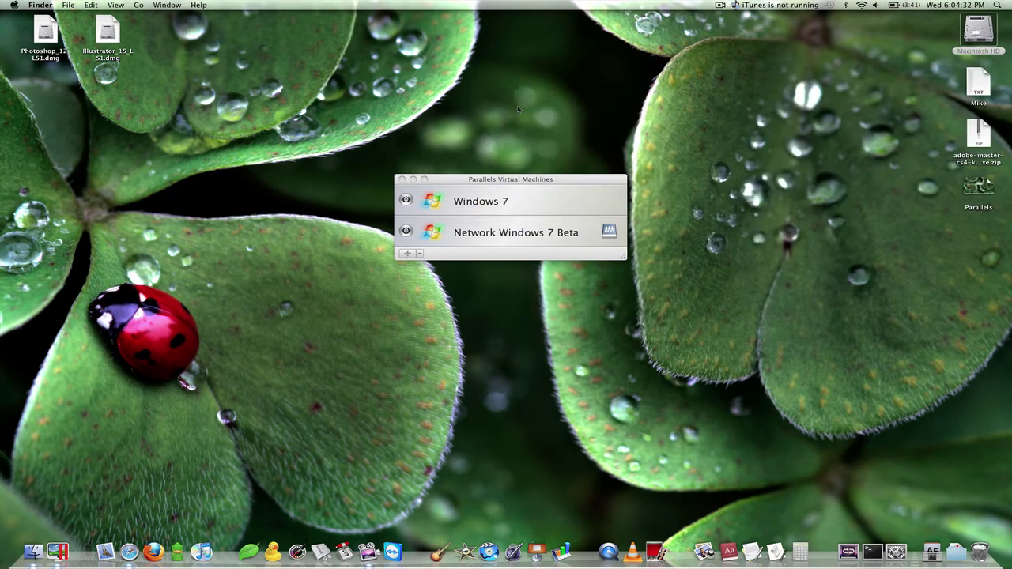
left_click(487, 179)
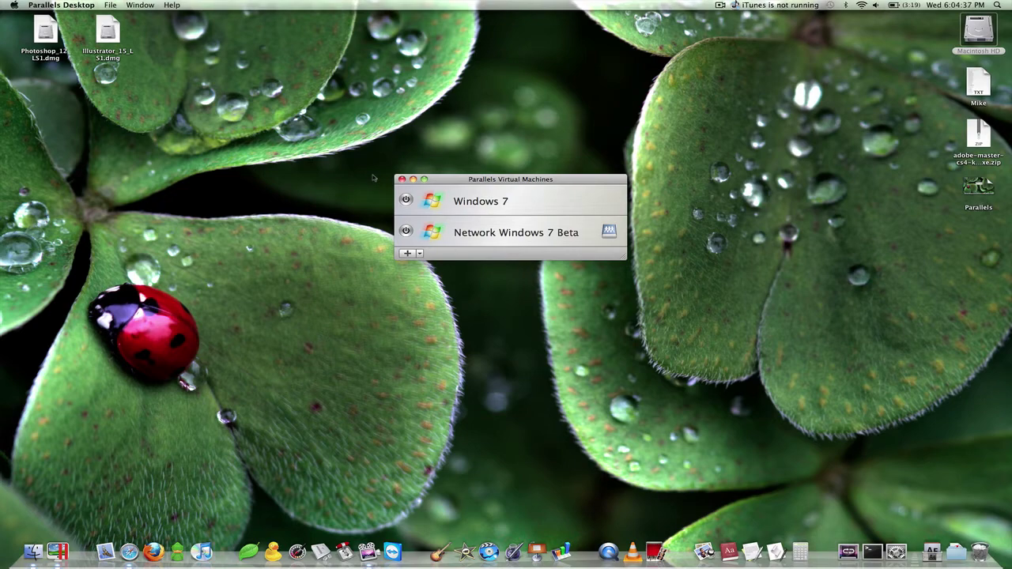
left_click(407, 253)
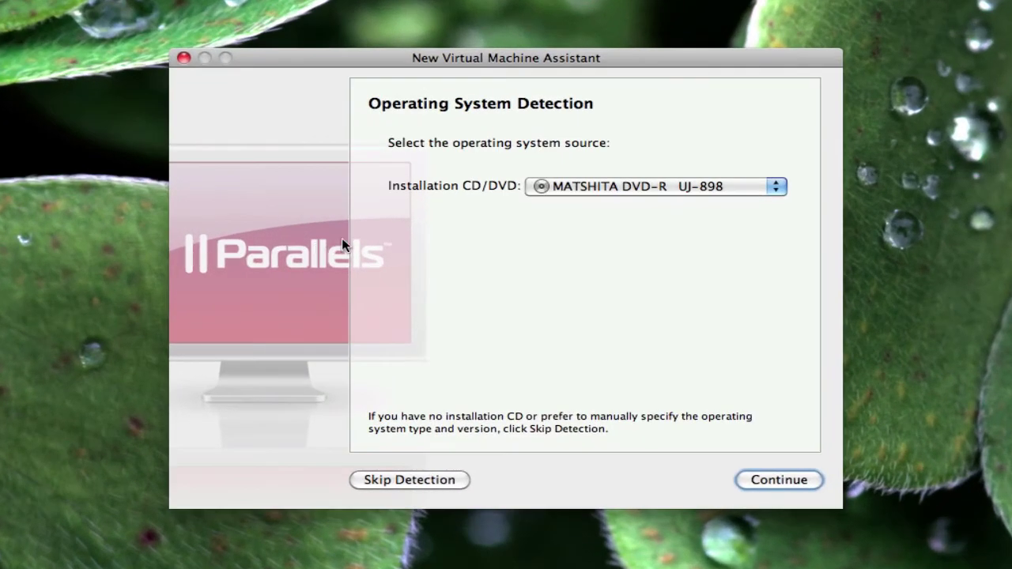
- Set ubuntu-10.04-desktop-i386.iso from Documents › Parallels as the installation CD/DVD image
left_click(536, 186)
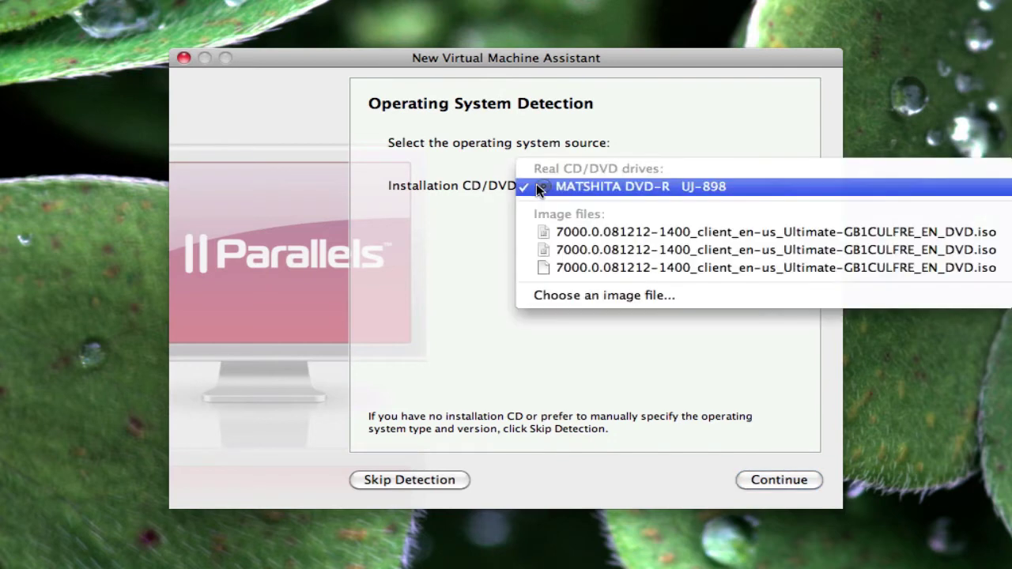
left_click(571, 297)
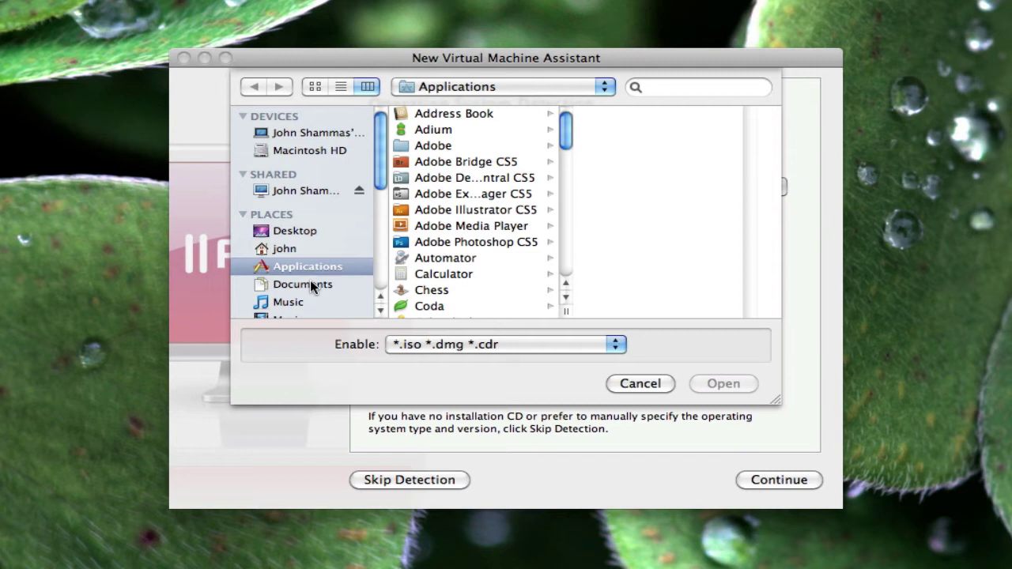
left_click(311, 283)
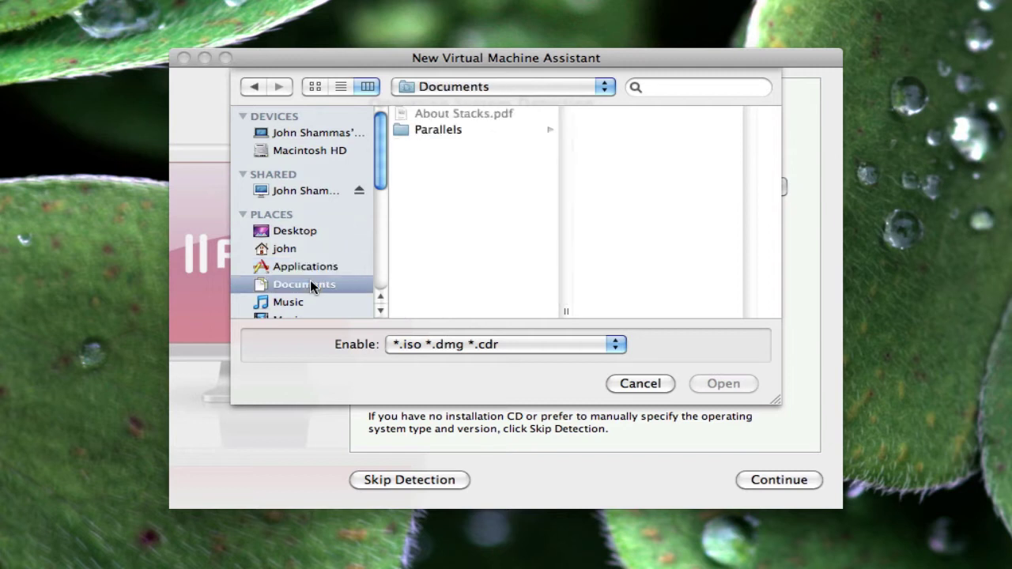
left_click(432, 132)
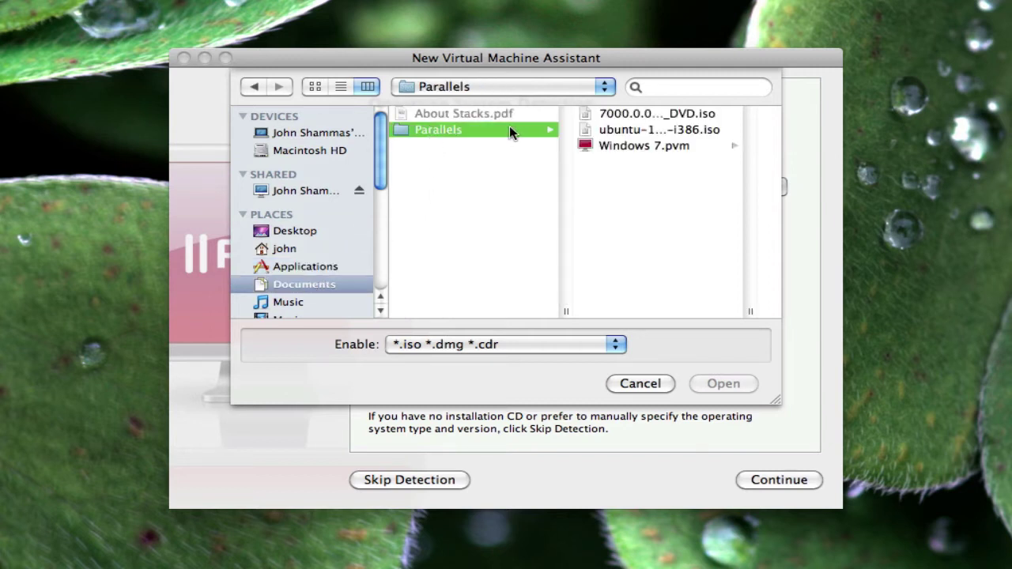
left_click(609, 131)
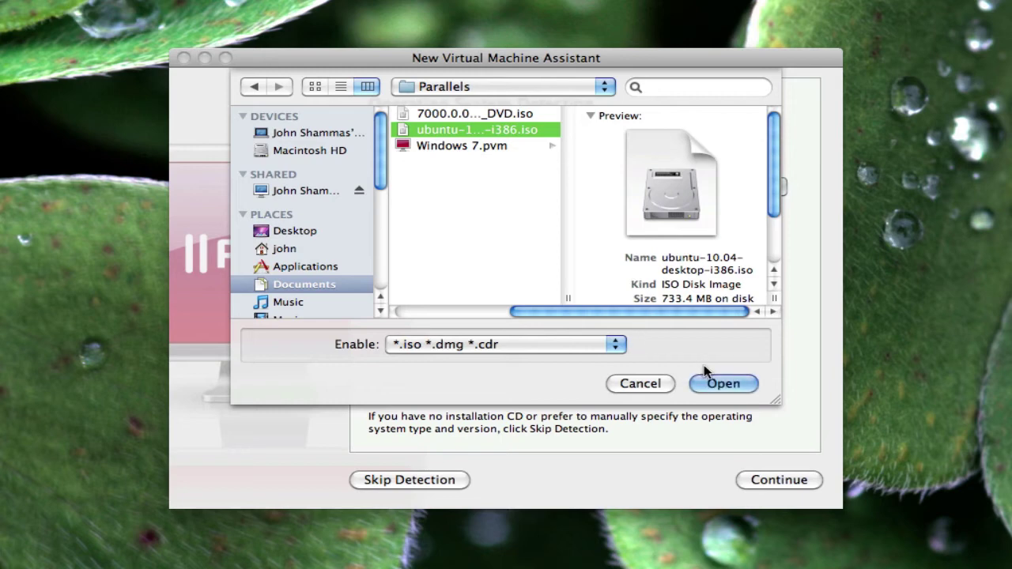
left_click(716, 385)
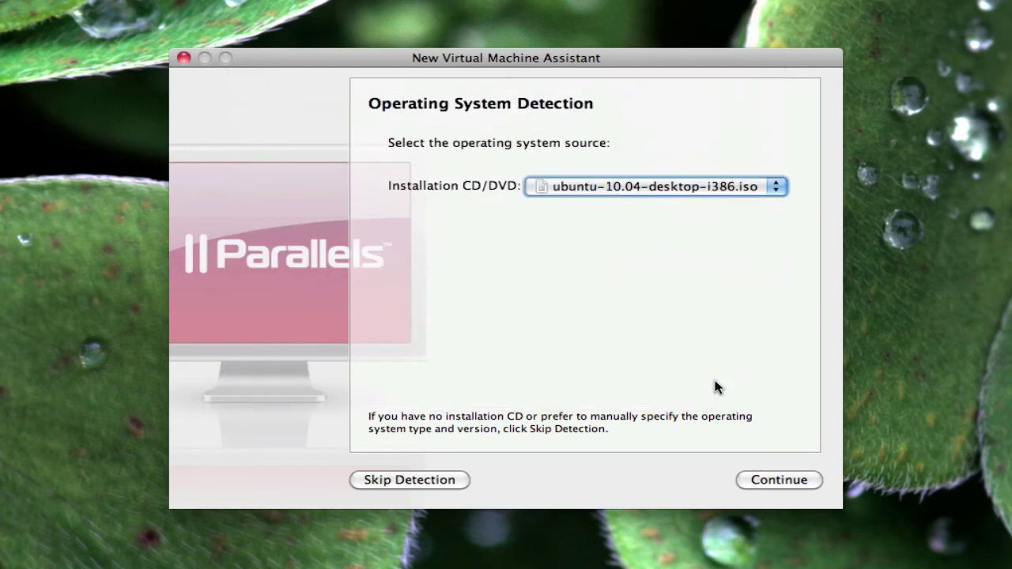
- Continue past OS detection and enter the Ubuntu account's user name and password
left_click(775, 474)
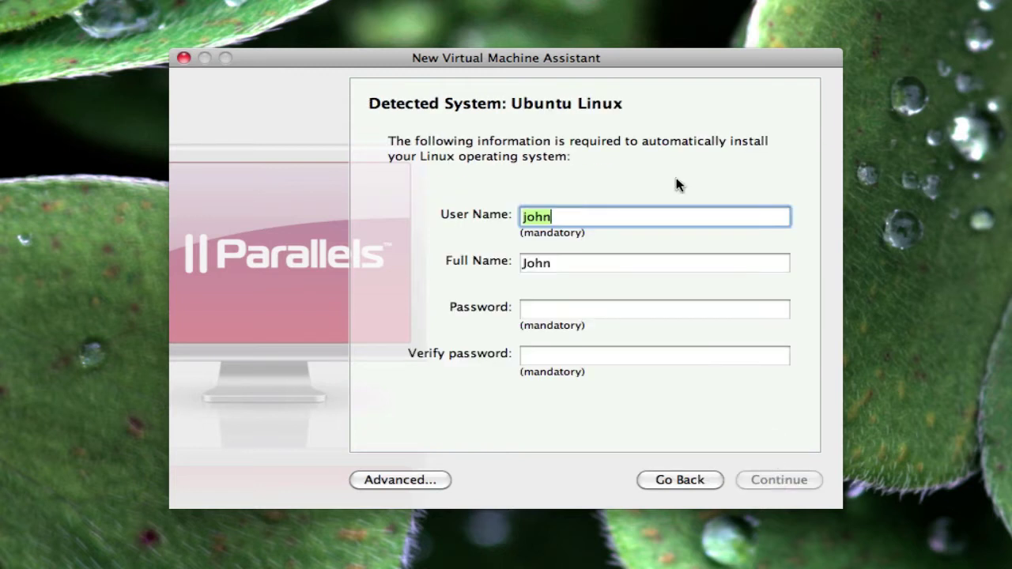
type("John")
key("Tab")
key("Tab")
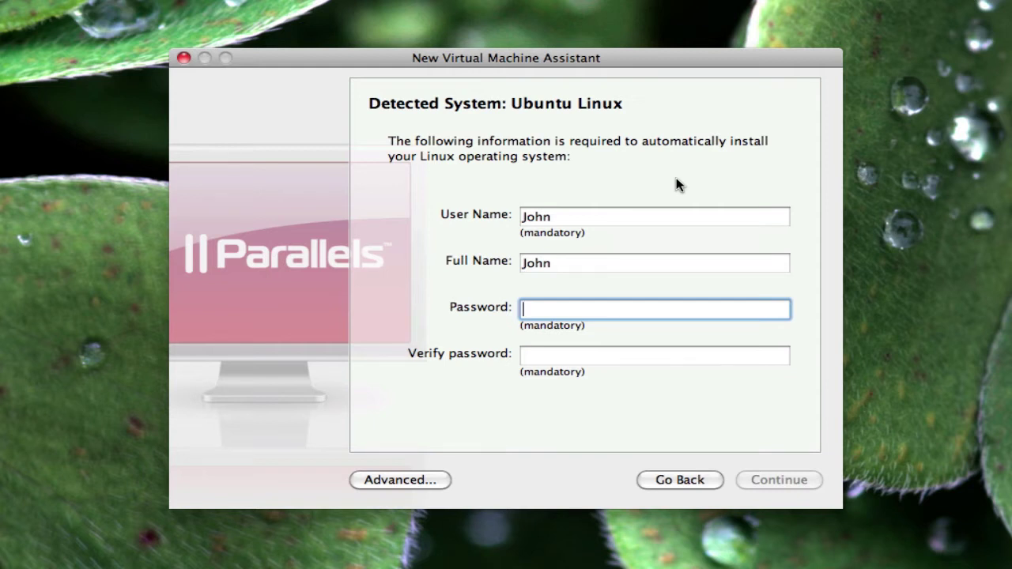
type("•••")
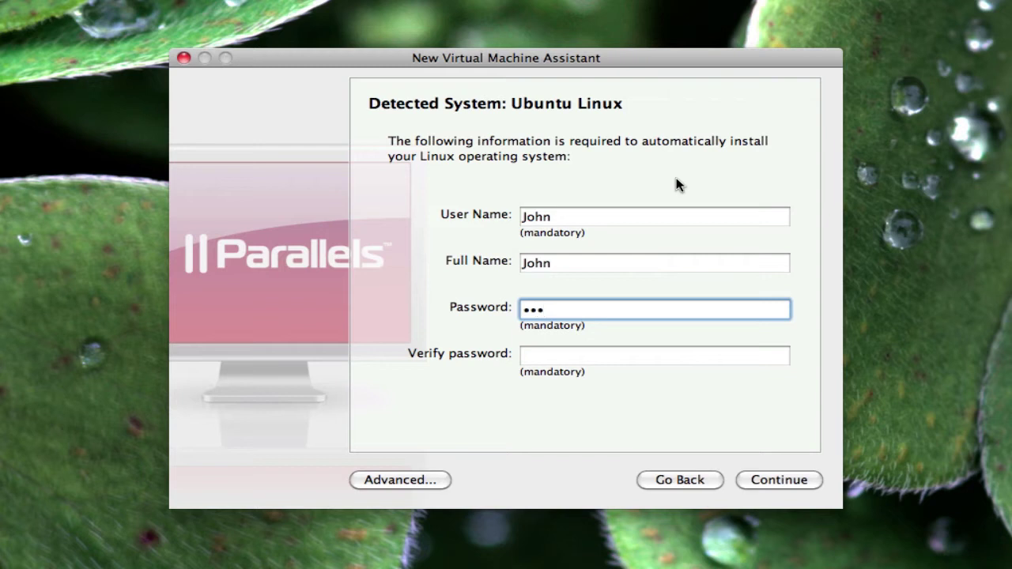
key("Tab")
type("•••")
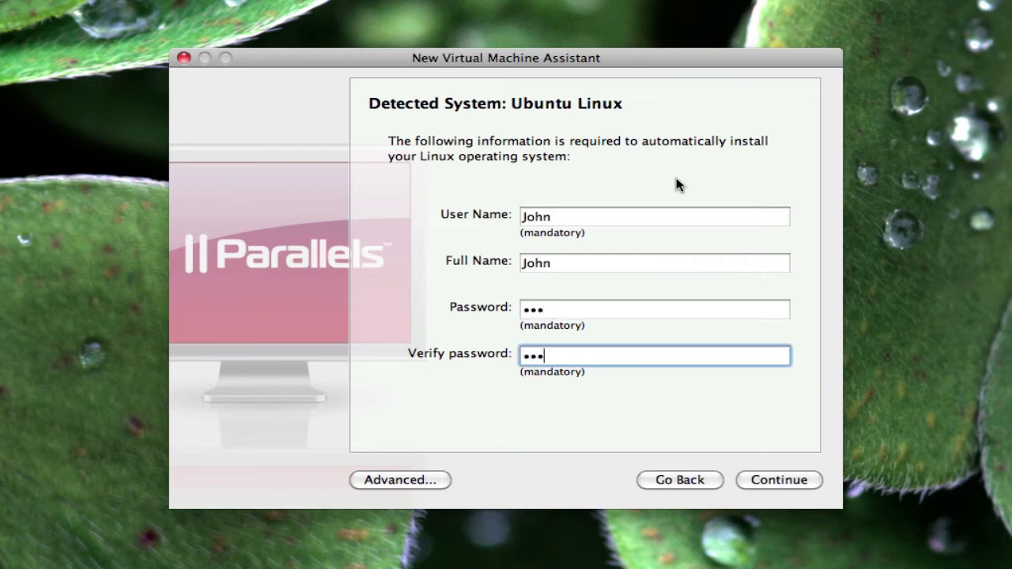
- Confirm the account details and create the Ubuntu Linux virtual machine
left_click(802, 481)
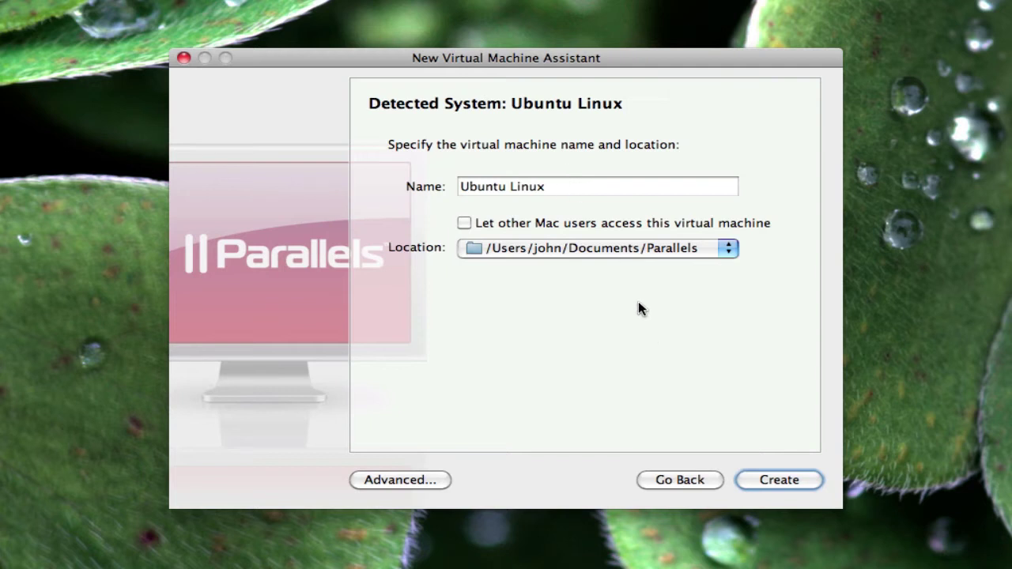
left_click(777, 479)
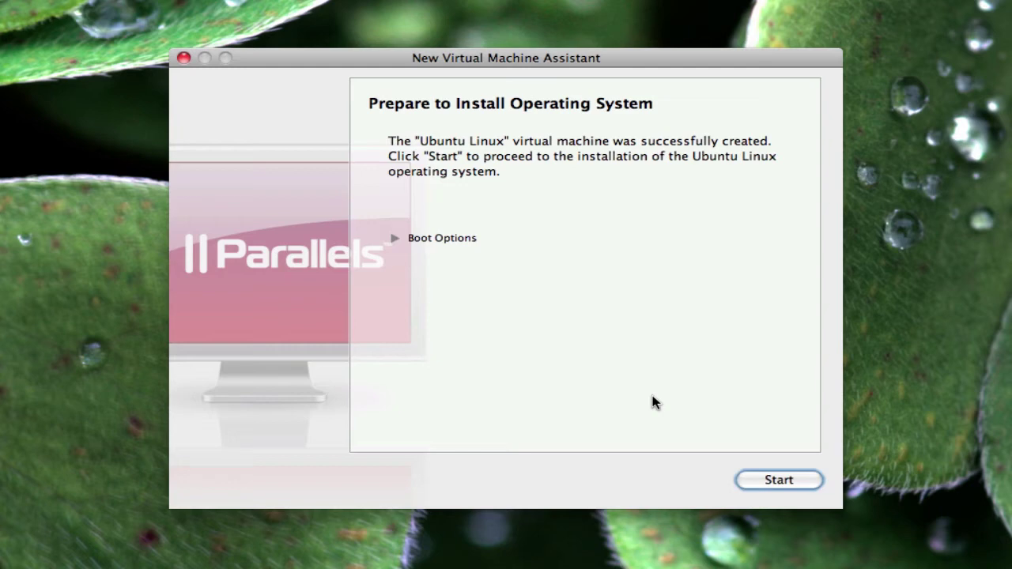
- Start the Ubuntu Linux virtual machine so it boots from the installation CD
left_click(805, 479)
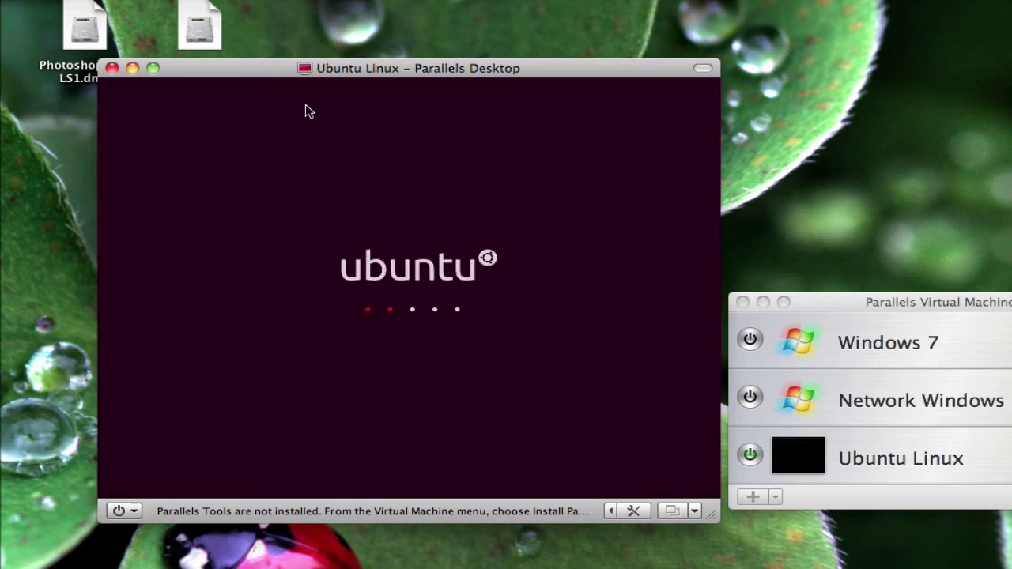
- Move the VM window to the upper left and open then dismiss the Virtual Machine menu
left_click_drag(278, 69, 181, 3)
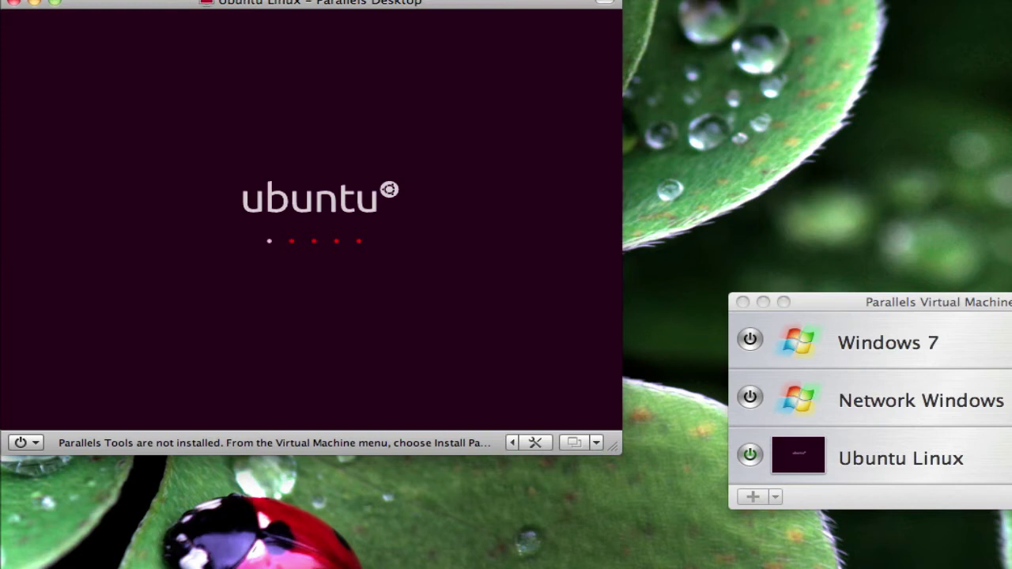
left_click(317, 0)
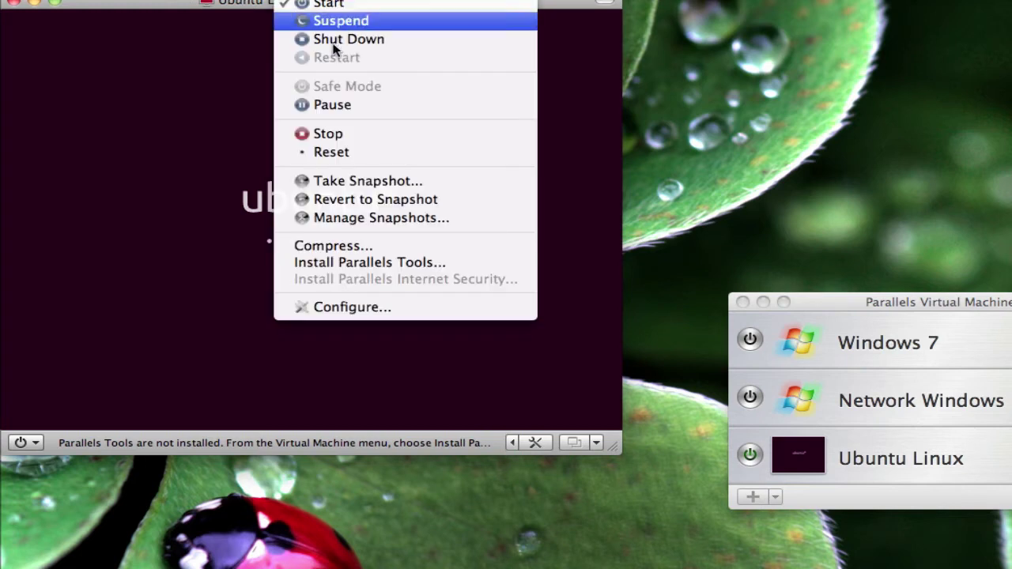
left_click(422, 264)
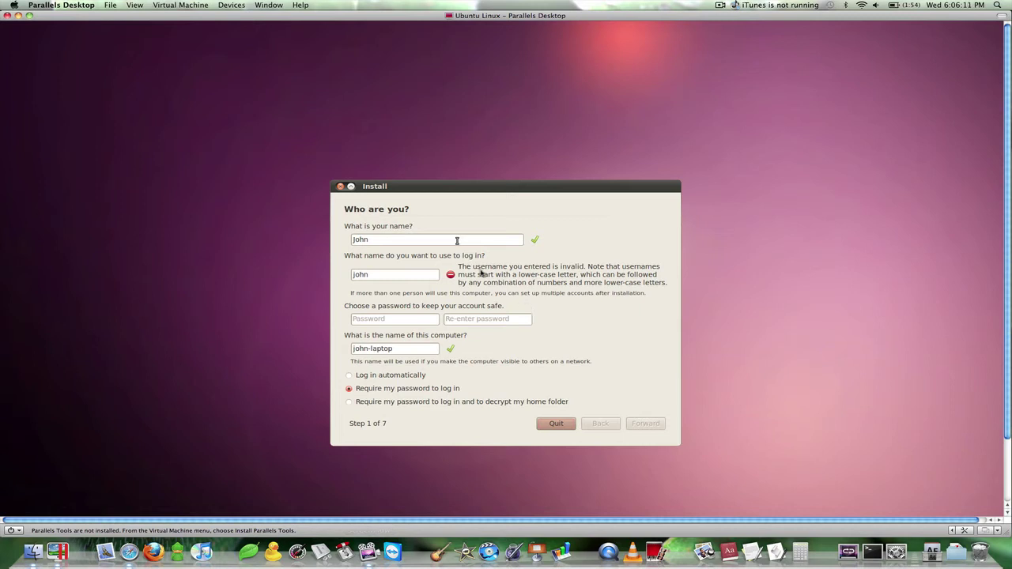
- Capture input in the VM and correct the installer's invalid login name
left_click(478, 232)
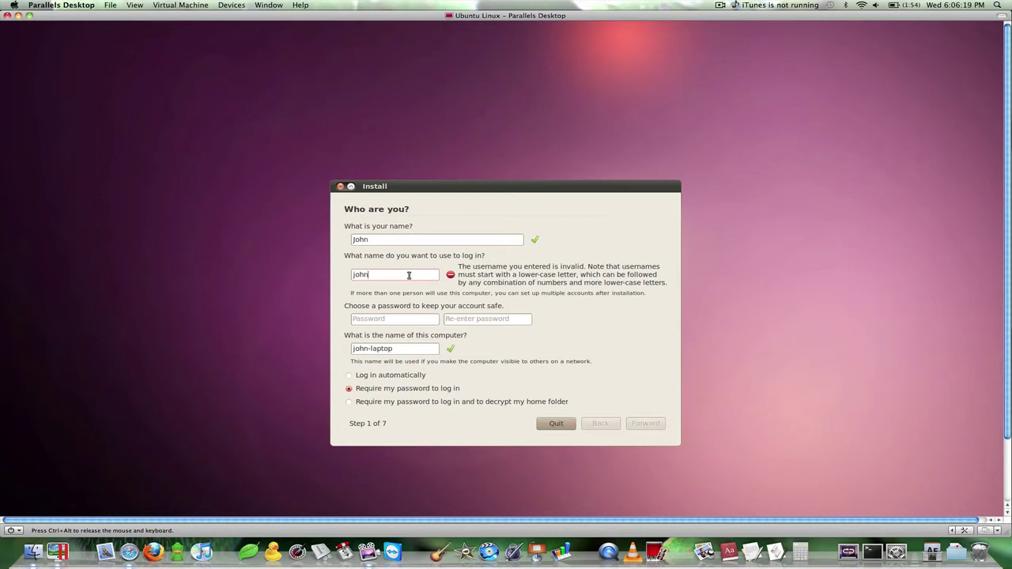
left_click(429, 274)
type("1")
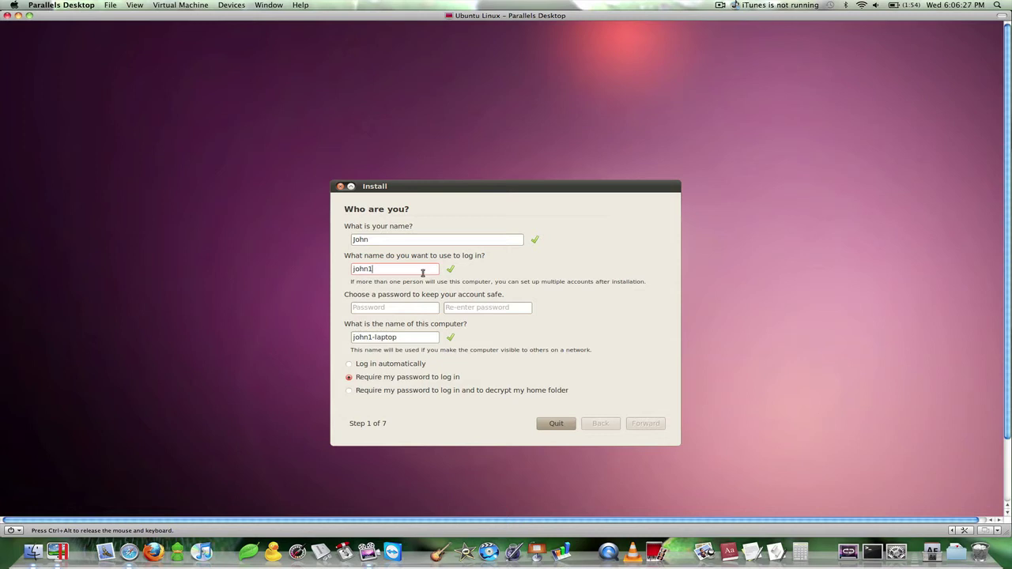
key("BackSpace")
- Enter and confirm a six-character password, choose automatic login, and go Forward
left_click(399, 308)
type("123")
key("Tab")
type("123")
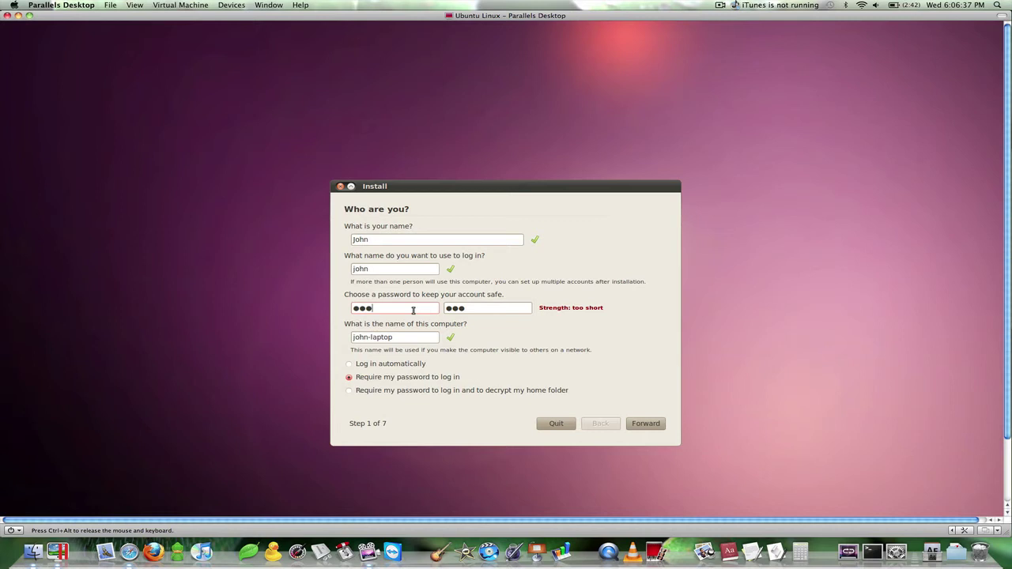
type("456")
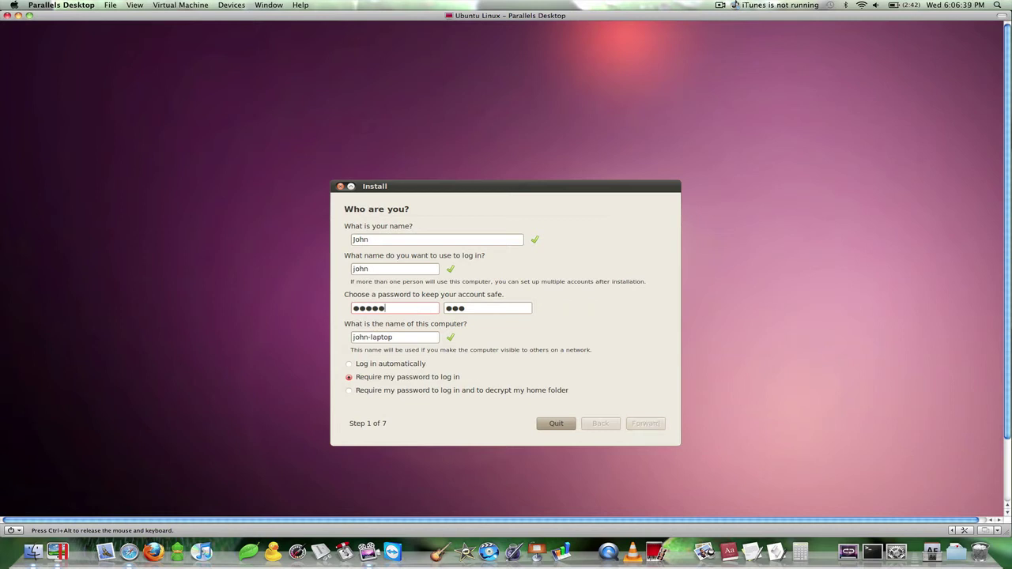
key("Tab")
type("123456")
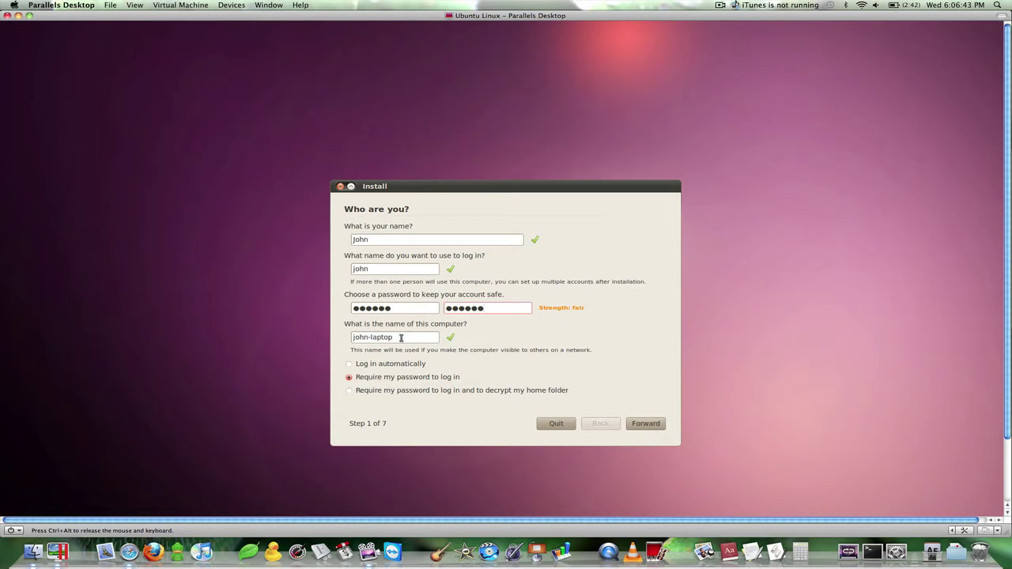
left_click(397, 365)
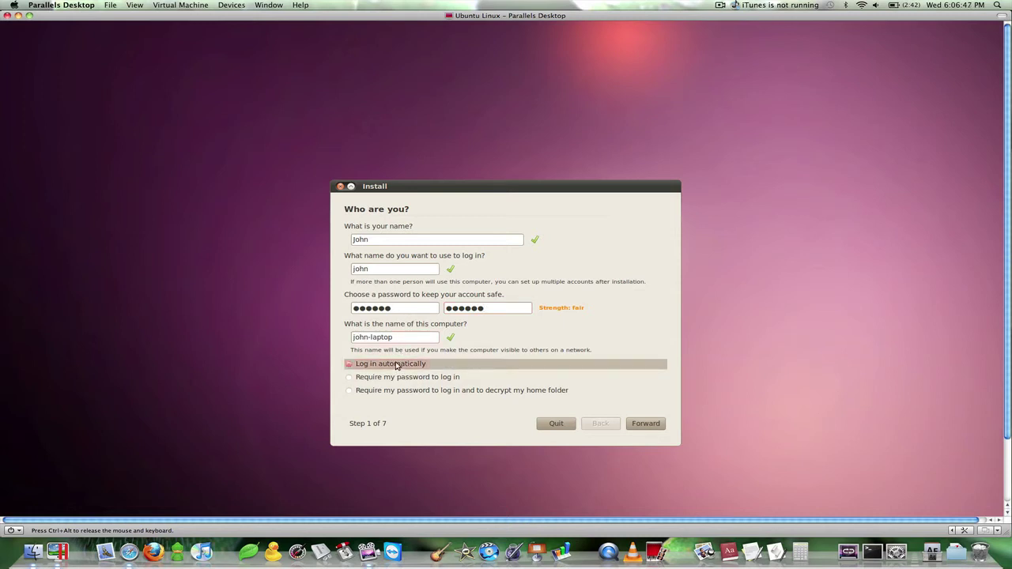
left_click(635, 419)
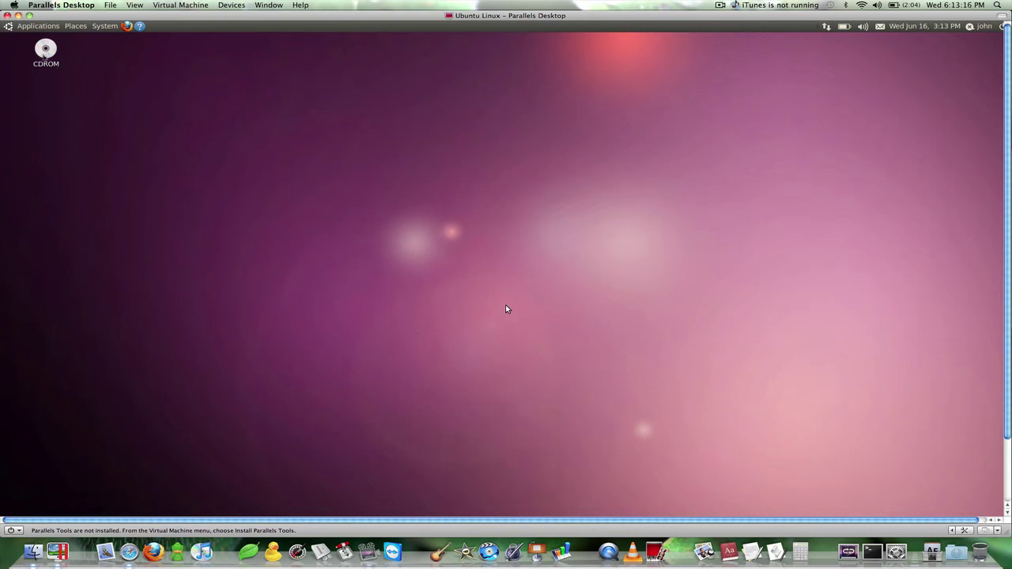
- Switch the Ubuntu Linux VM to Full Screen from the View menu
scroll(35, 427, "down", 3)
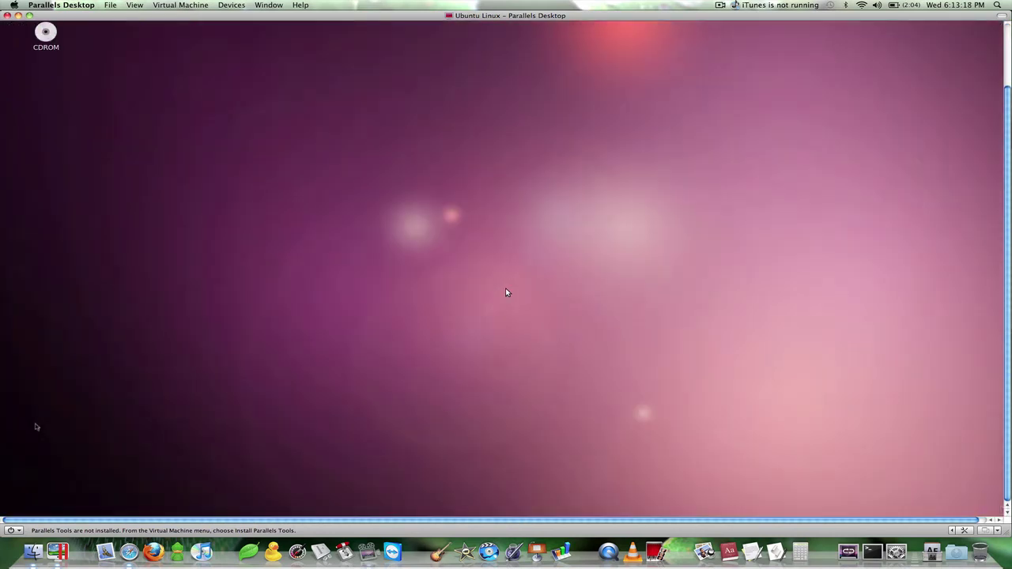
scroll(35, 427, "up", 3)
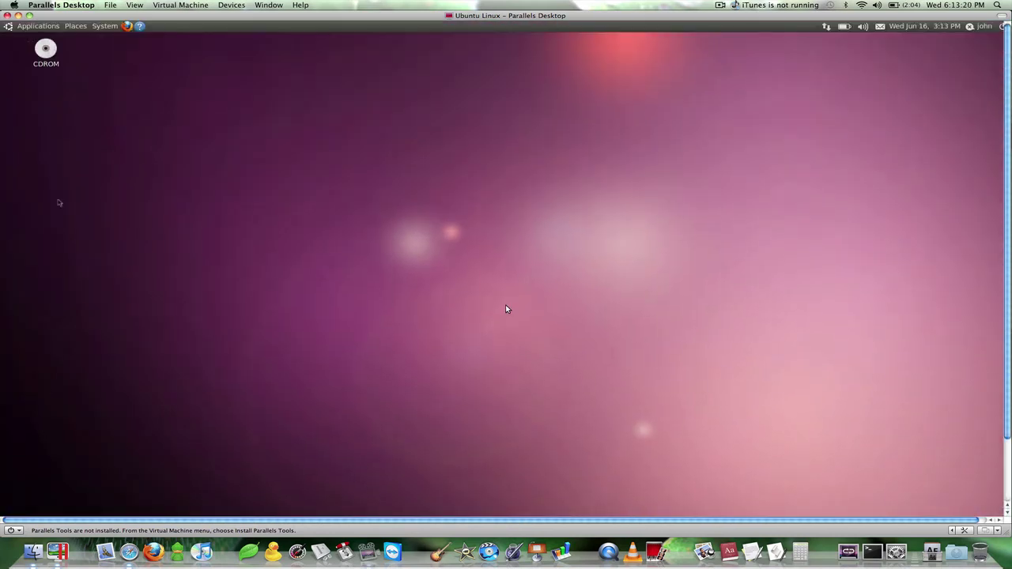
left_click(135, 4)
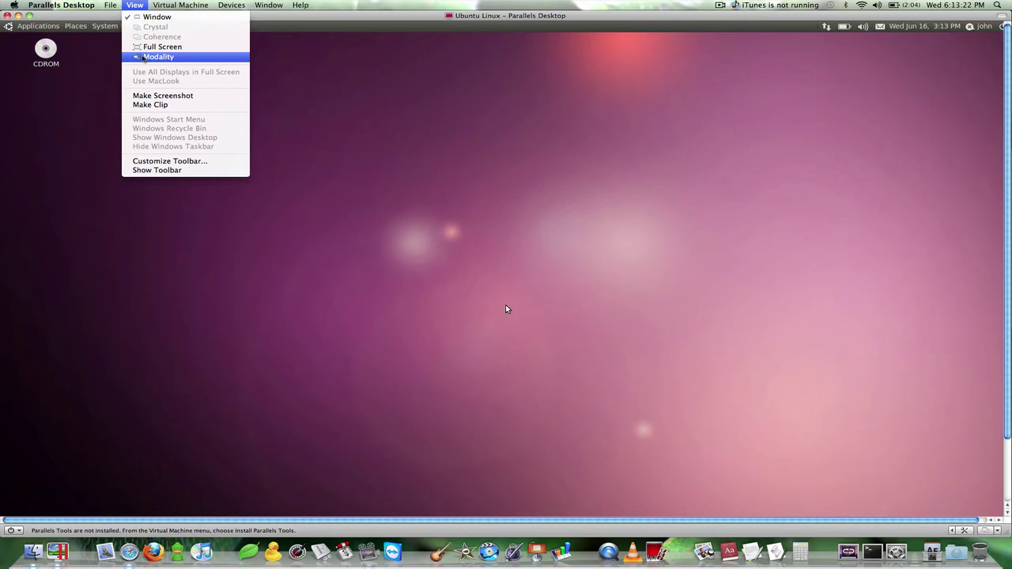
left_click(143, 49)
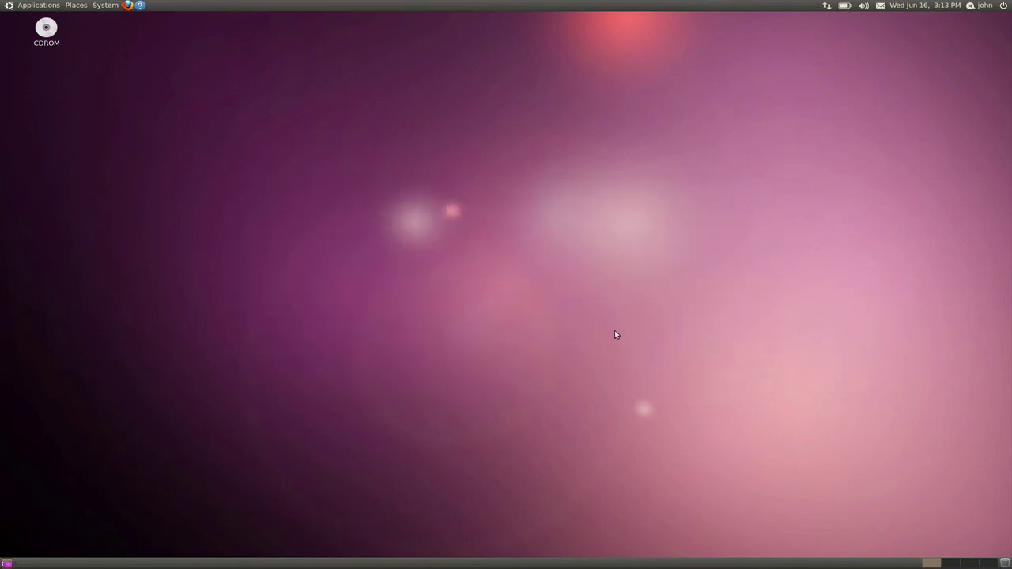
left_click(844, 5)
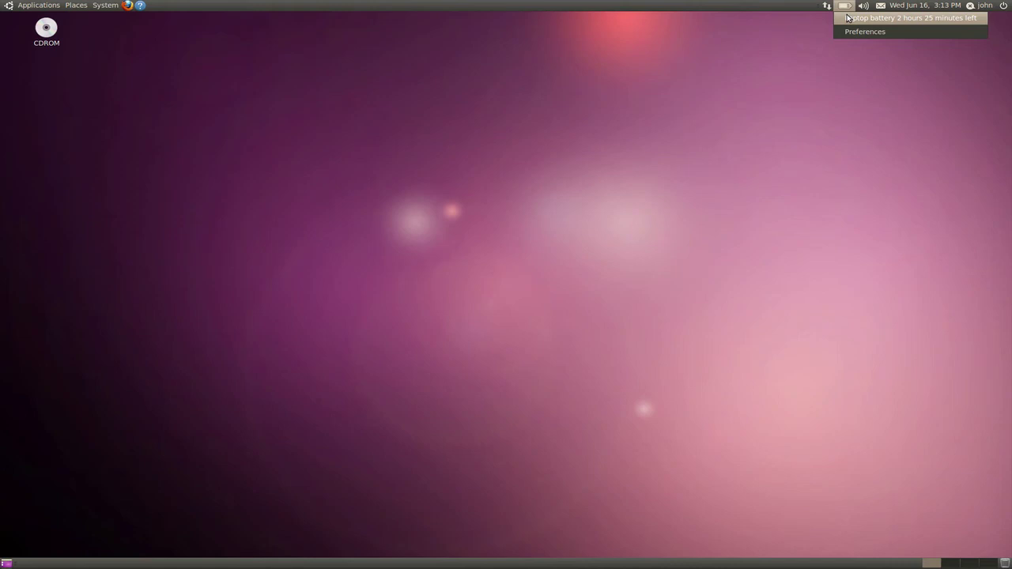
left_click(848, 7)
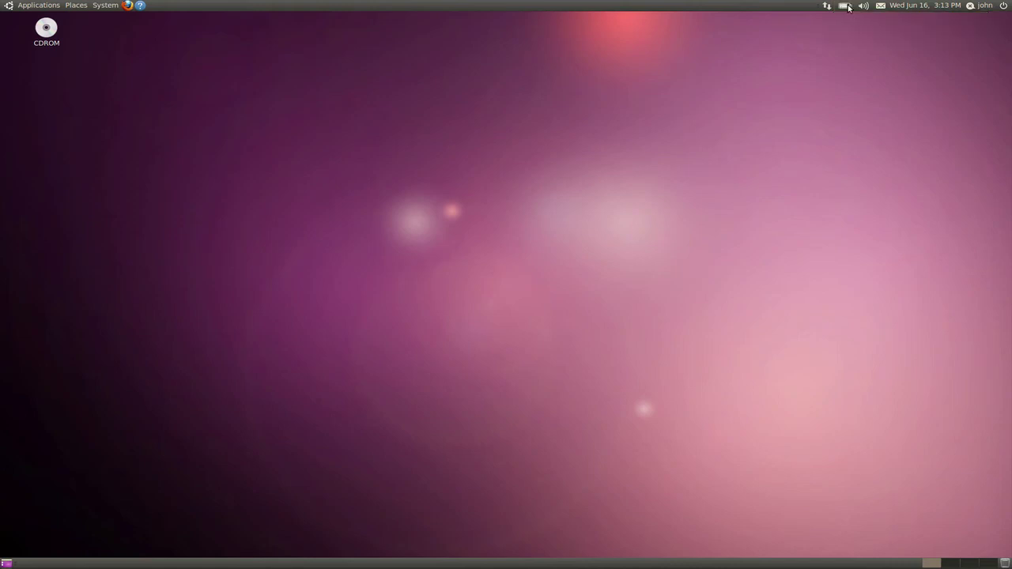
left_click(881, 6)
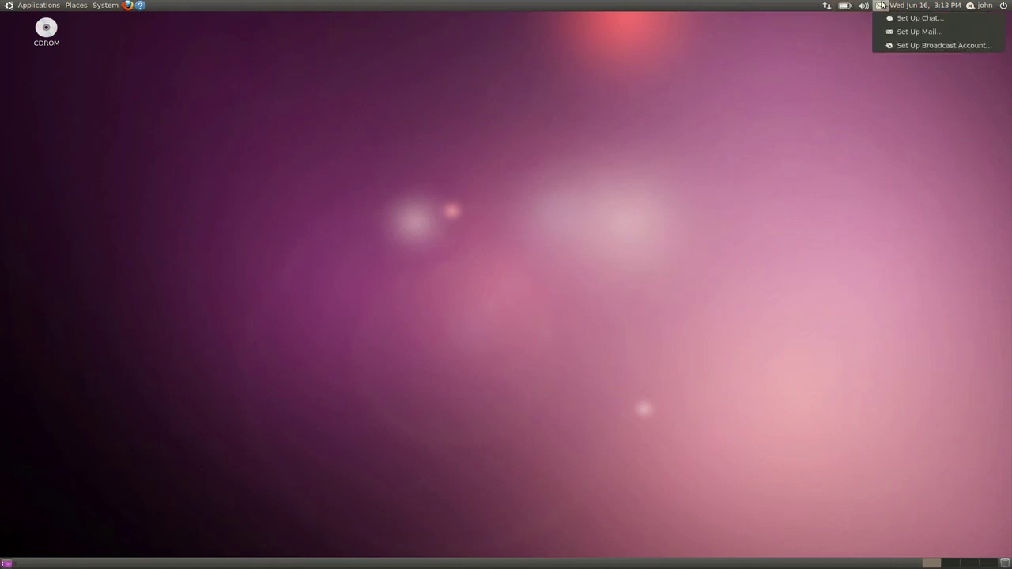
left_click(881, 6)
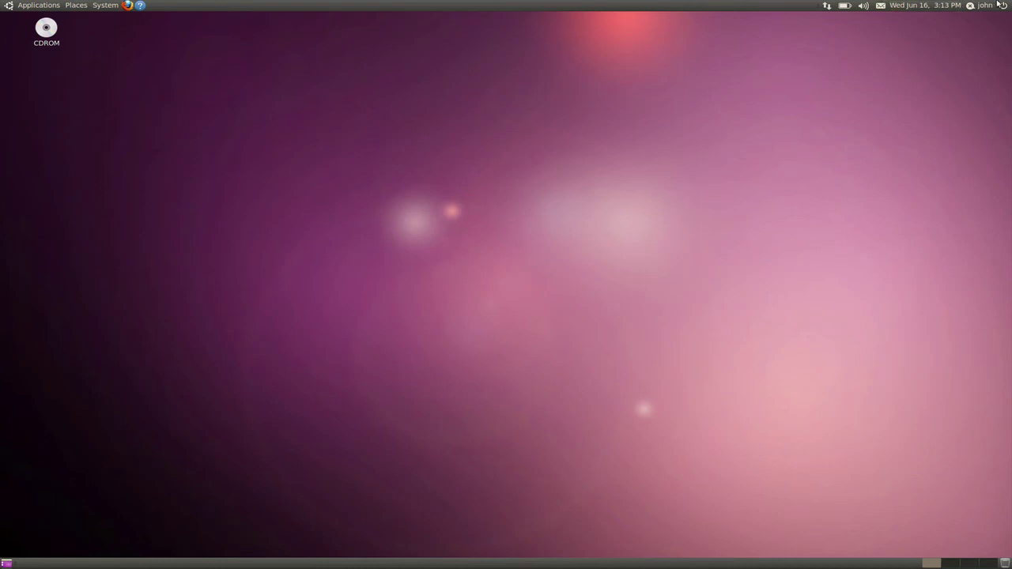
left_click(82, 5)
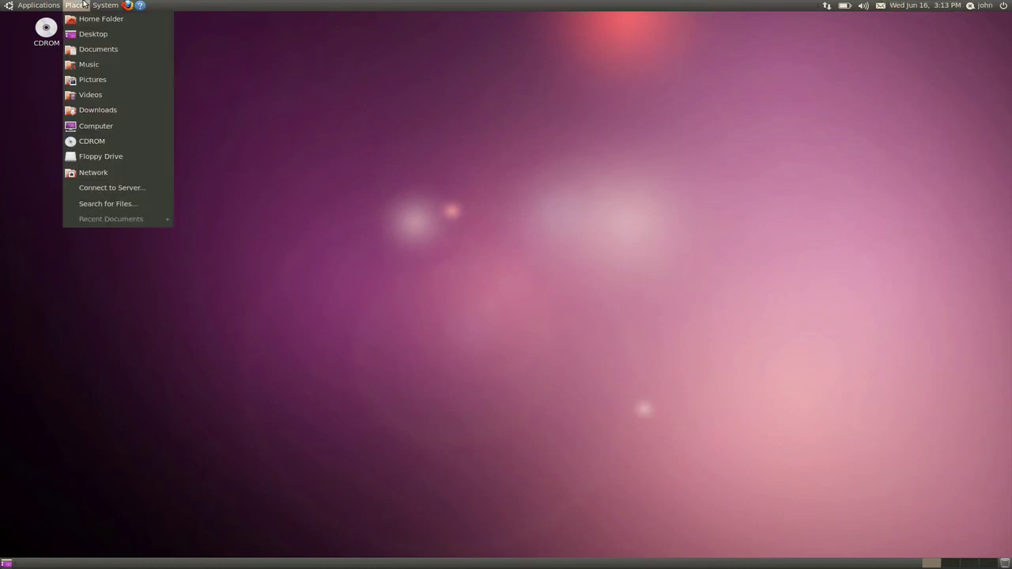
mouse_move(105, 5)
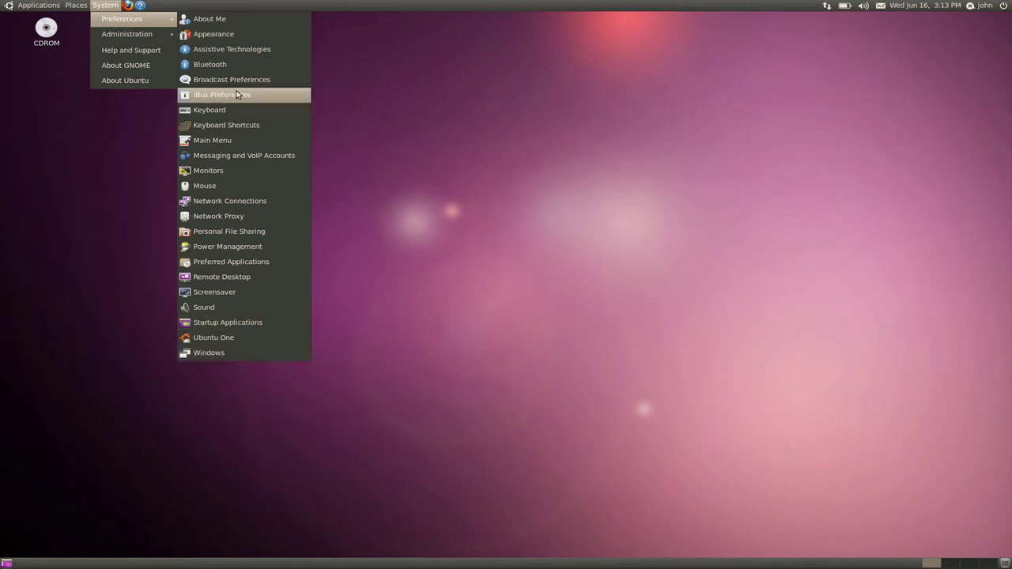
left_click(107, 4)
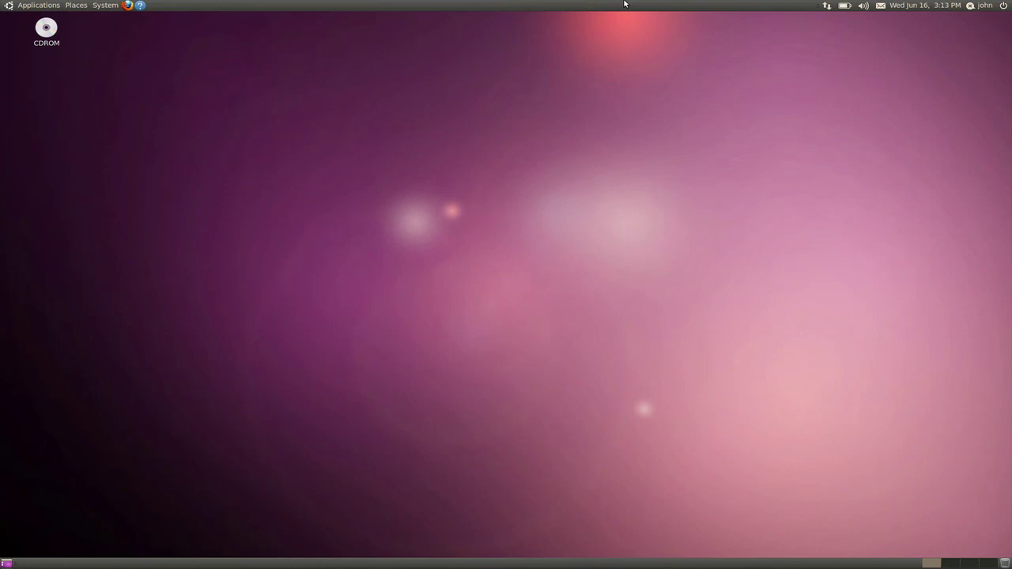
left_click(887, 6)
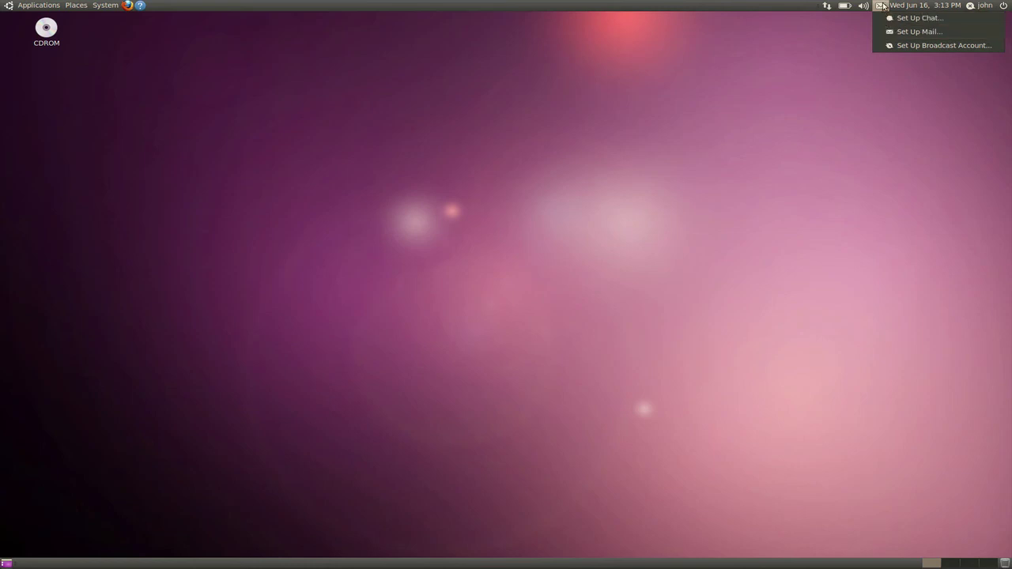
left_click(884, 6)
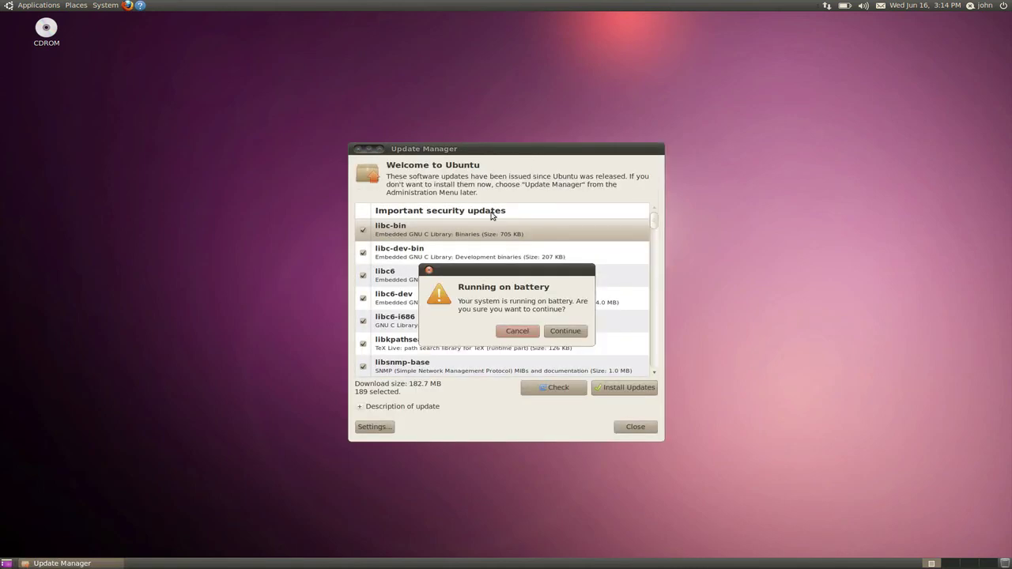
left_click(518, 330)
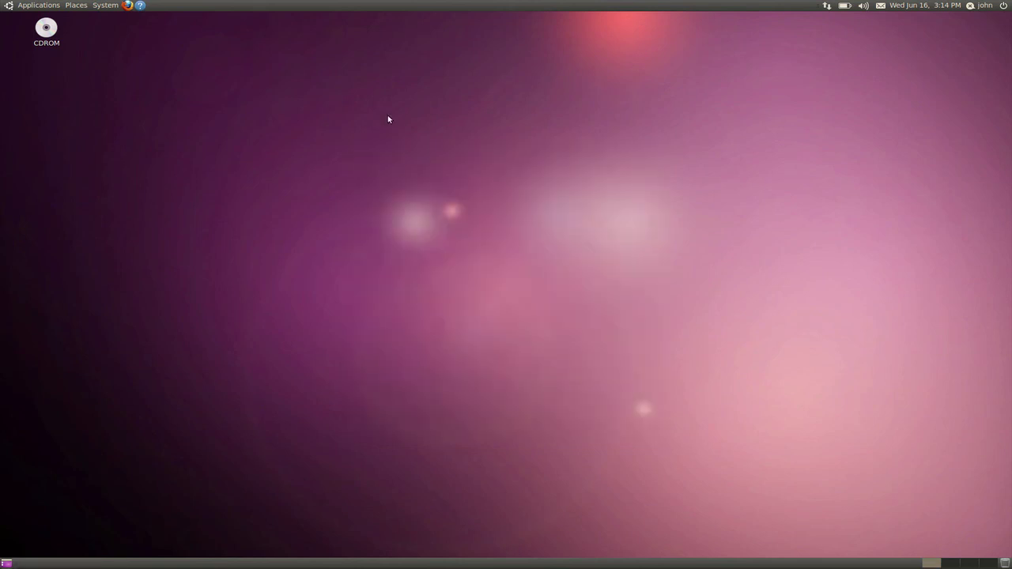
- Launch Mines from Applications › Games and move its window to the screen centre
scroll(929, 564, "down", 2)
scroll(971, 564, "up", 2)
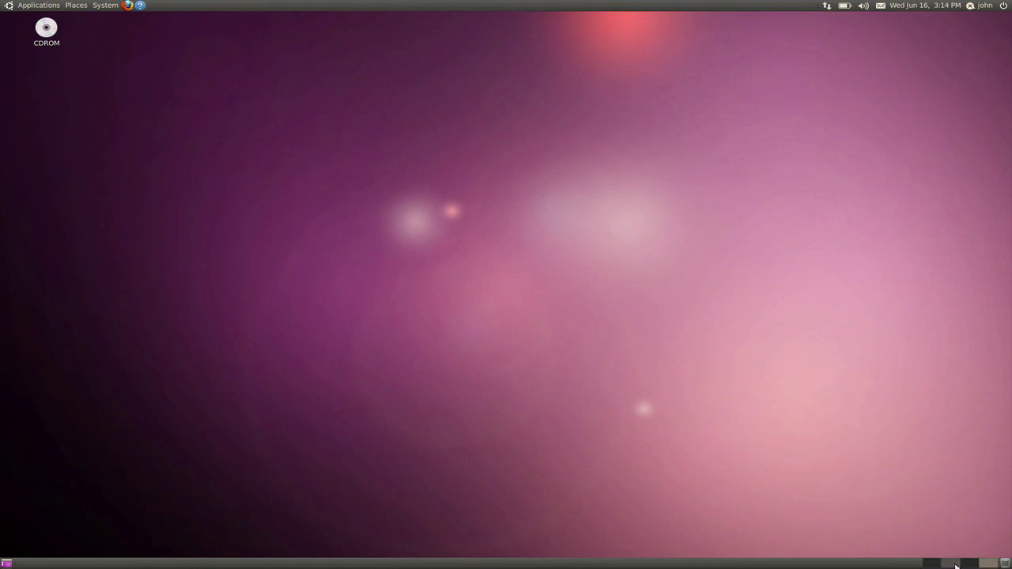
left_click(11, 5)
mouse_move(17, 34)
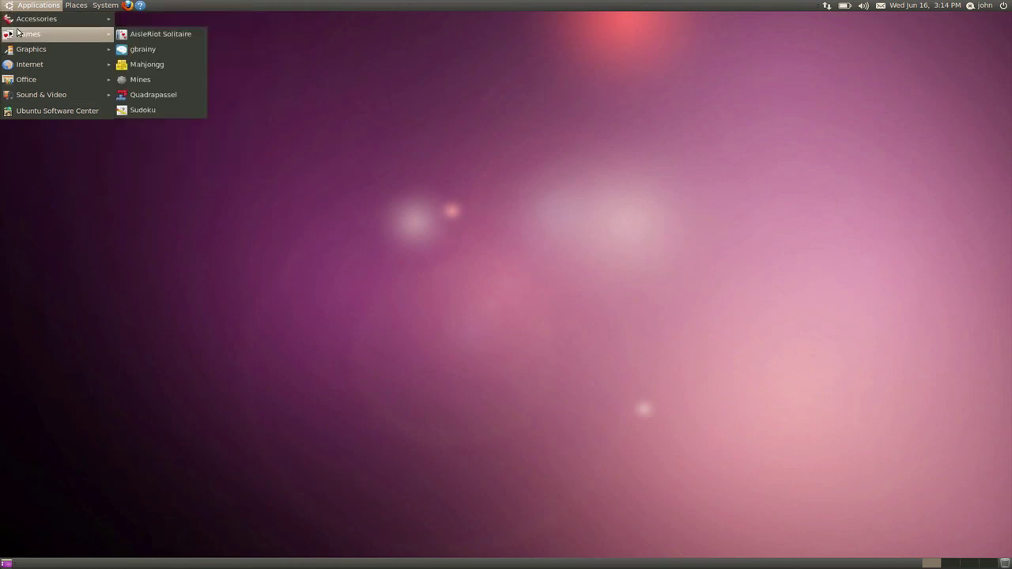
left_click(178, 80)
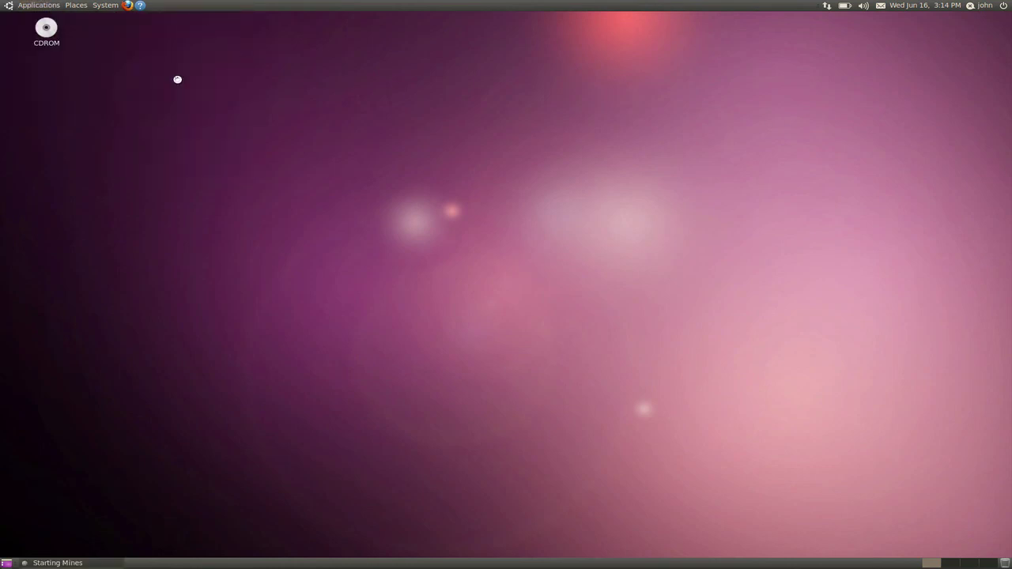
left_click_drag(112, 69, 481, 145)
- Play a first round that hits a mine, then start a new game
left_click(462, 246)
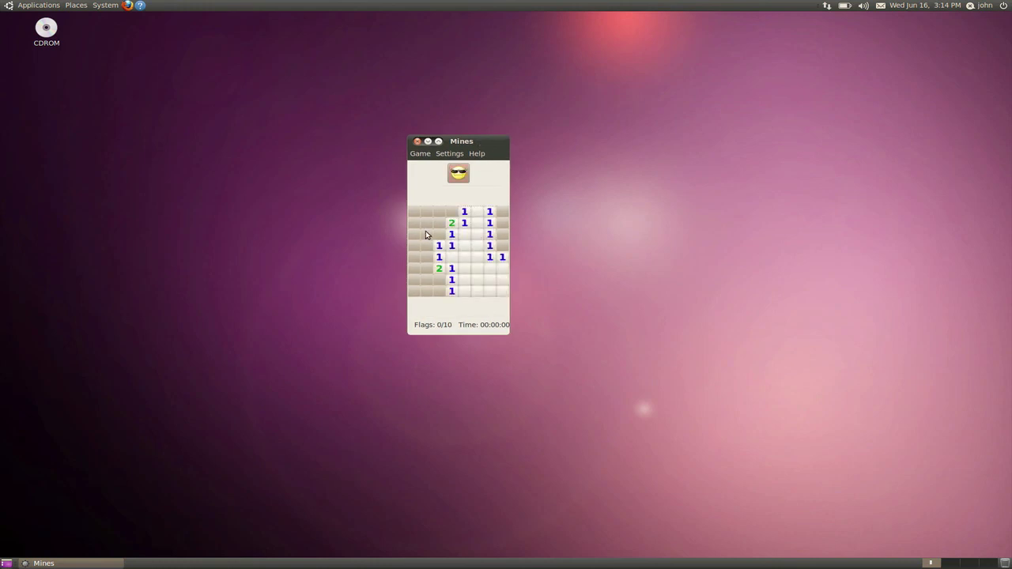
left_click(425, 268)
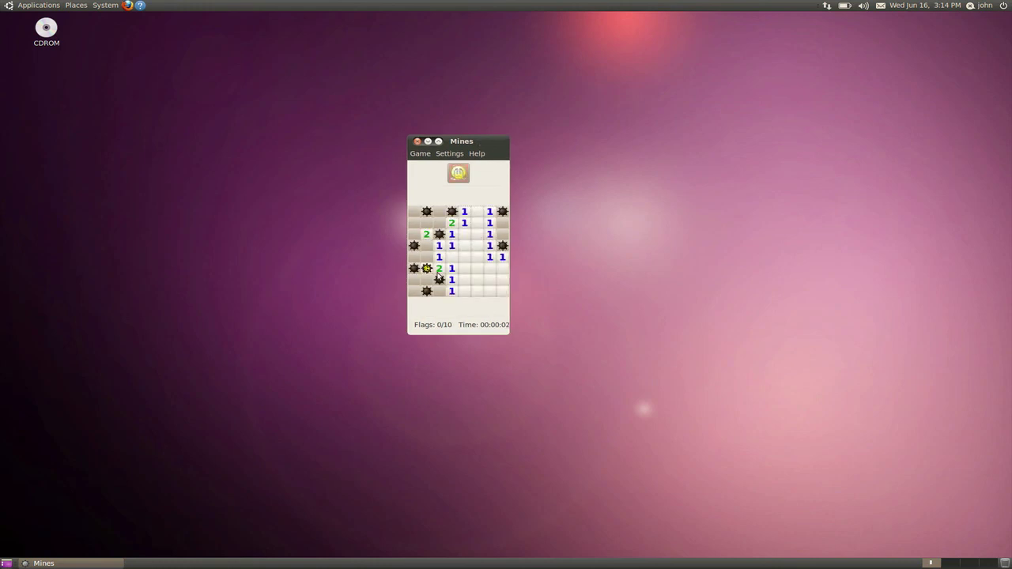
left_click(454, 176)
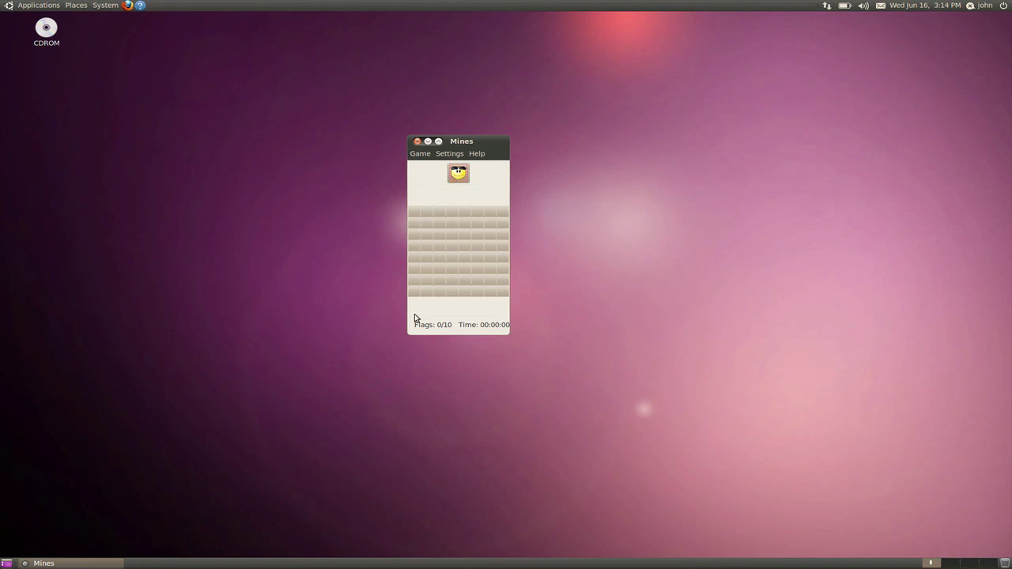
- Uncover several cells across the new Mines board, including the top row and row 6
left_click(429, 290)
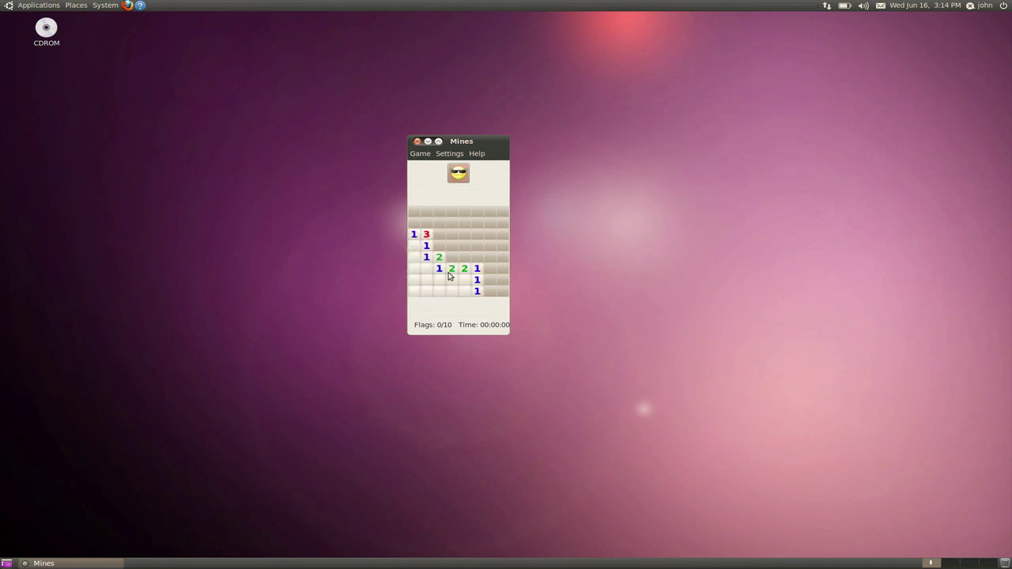
left_click(488, 235)
left_click(502, 268)
left_click(464, 222)
left_click(502, 212)
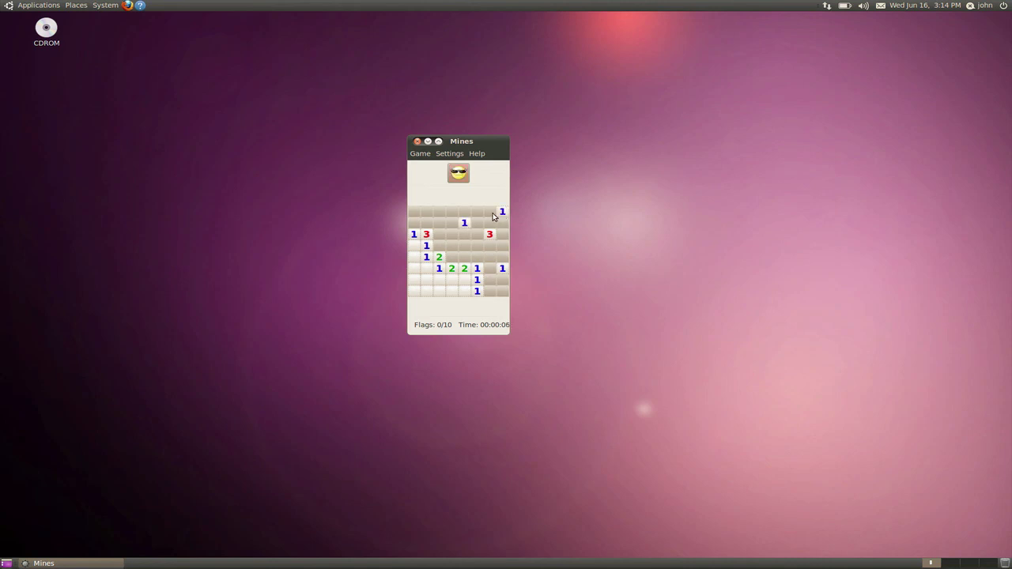
left_click(439, 212)
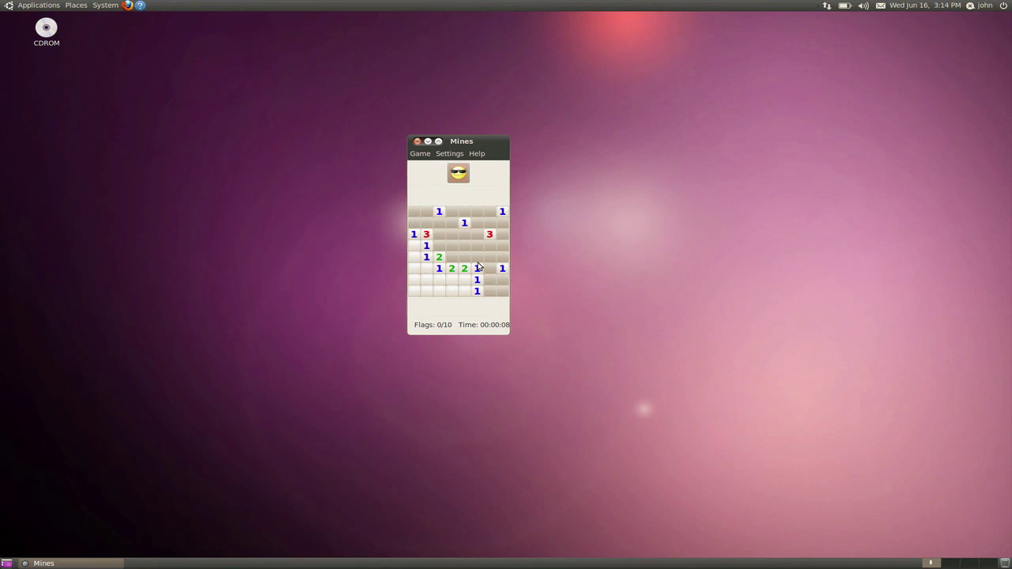